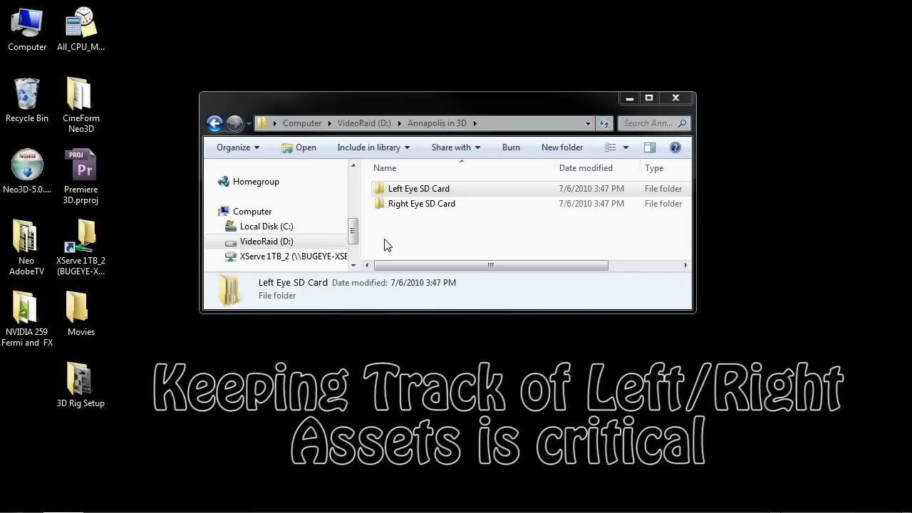
Browse to Left Eye SD Card > Private > AVCHD > BDMV, then launch CineForm HDLink.
{"action": "left_click", "coordinate": [379, 191]}
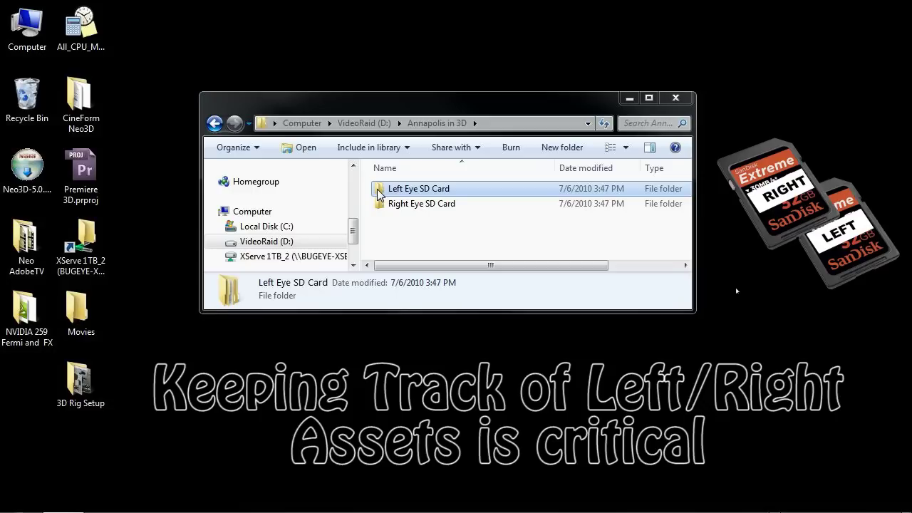
{"action": "double_click", "coordinate": [378, 191]}
{"action": "double_click", "coordinate": [378, 191]}
{"action": "double_click", "coordinate": [379, 191]}
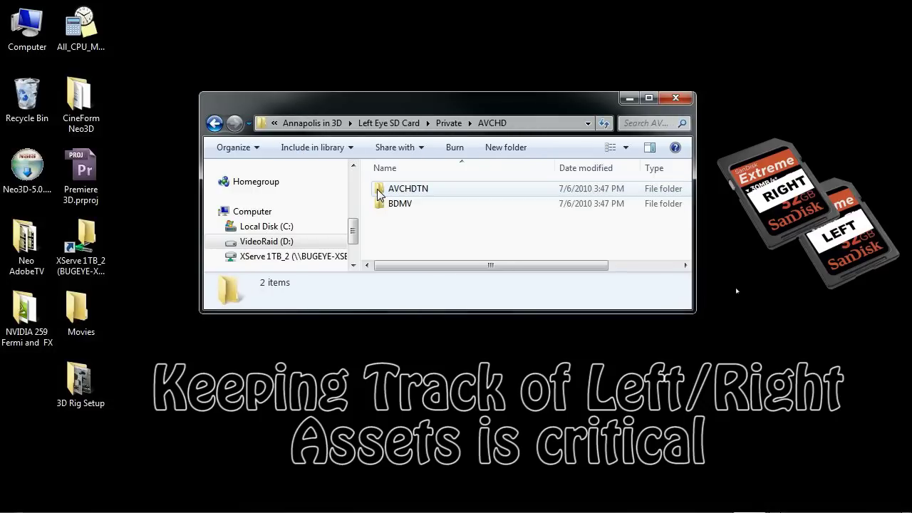
{"action": "double_click", "coordinate": [379, 205]}
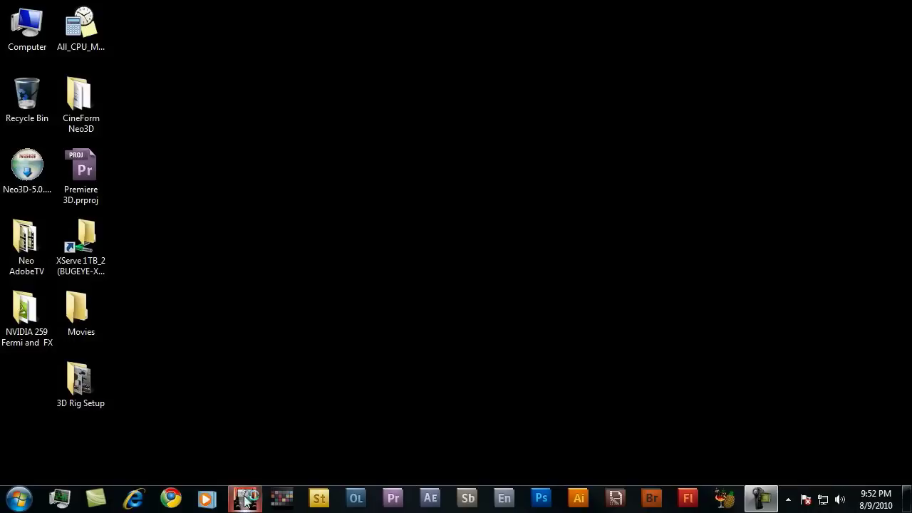
{"action": "left_click", "coordinate": [244, 499]}
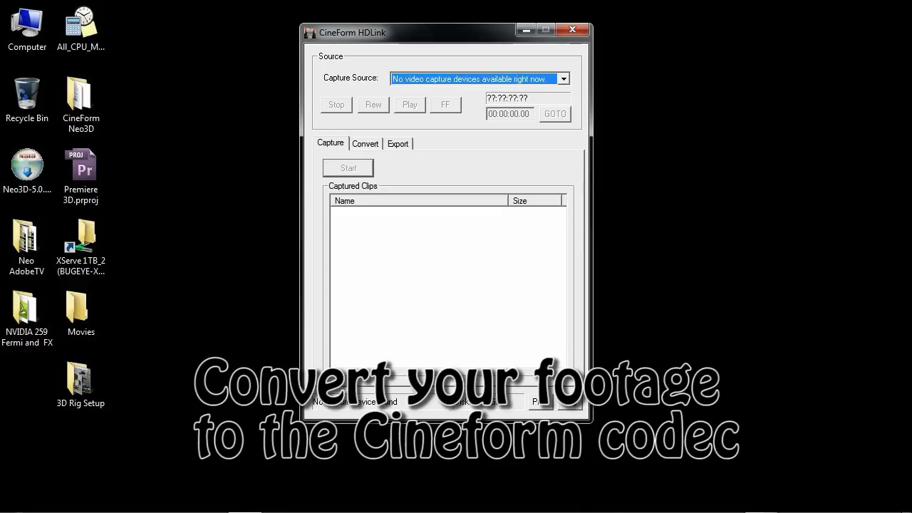
Add 000003.MTS from the STREAM folder as a source clip and start converting it to CineForm.
{"action": "left_click", "coordinate": [365, 143]}
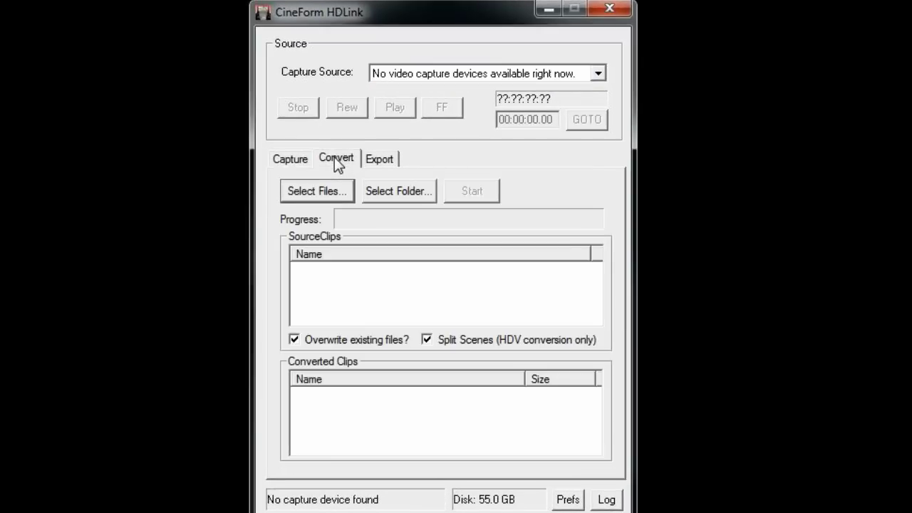
{"action": "left_click", "coordinate": [329, 193]}
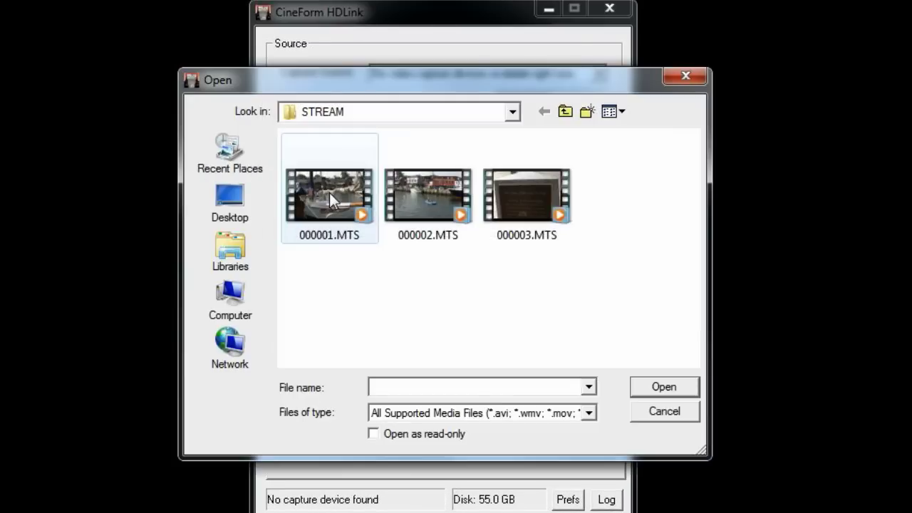
{"action": "left_click", "coordinate": [526, 192]}
{"action": "left_click", "coordinate": [655, 390]}
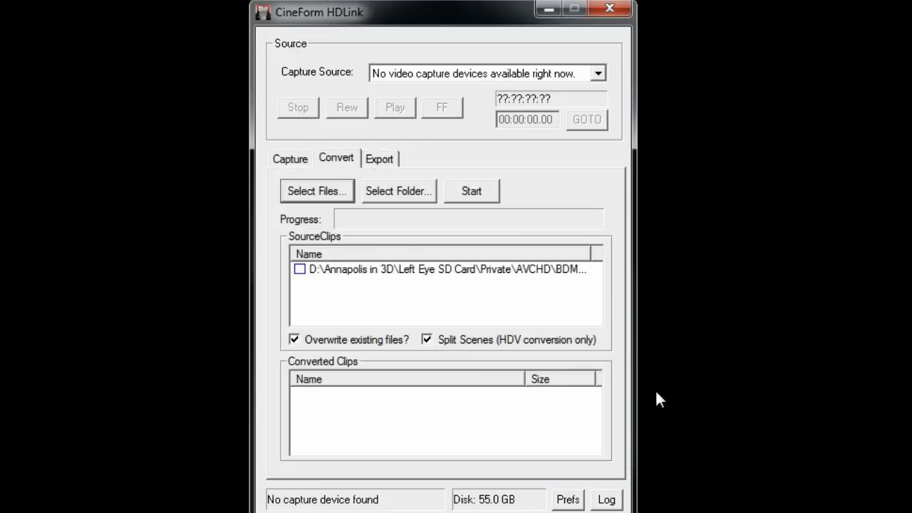
{"action": "left_click", "coordinate": [482, 188]}
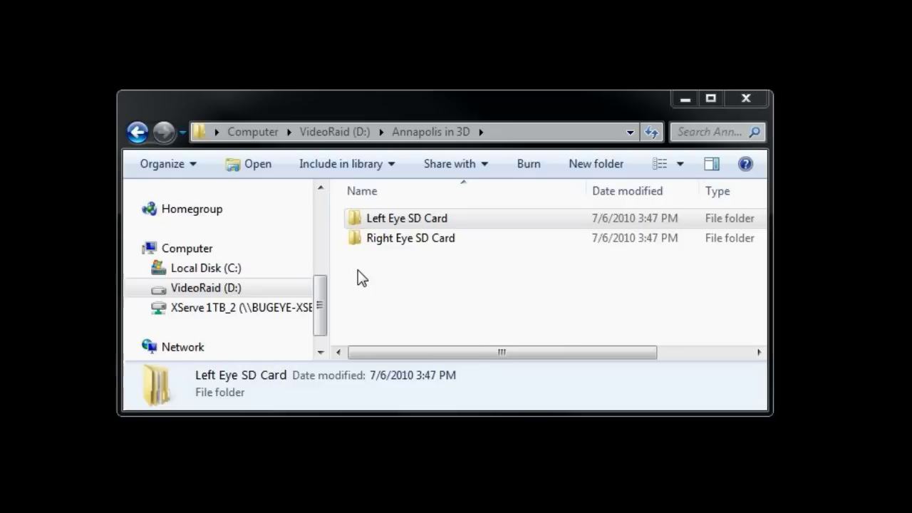
Browse the Left Eye SD Card down through Private, AVCHD and BDMV into STREAM.
{"action": "double_click", "coordinate": [353, 218]}
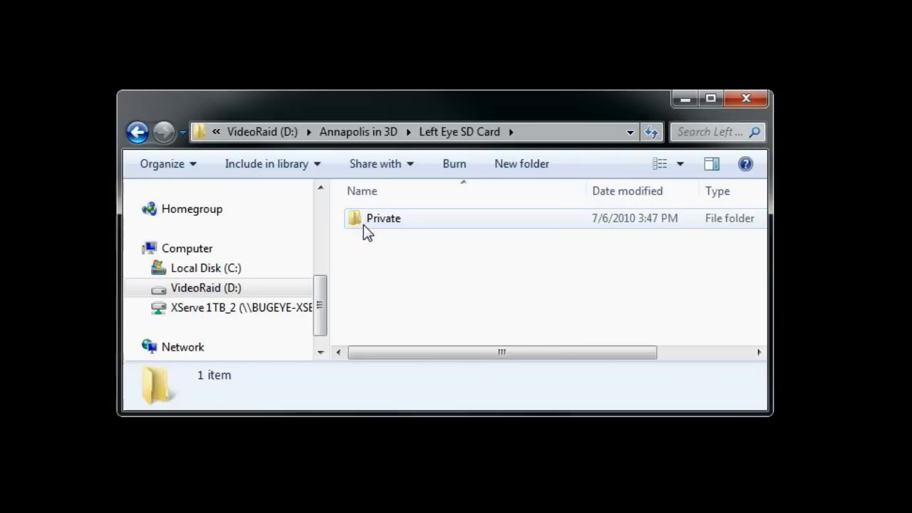
{"action": "left_click", "coordinate": [364, 223]}
{"action": "double_click", "coordinate": [363, 223]}
{"action": "double_click", "coordinate": [365, 221]}
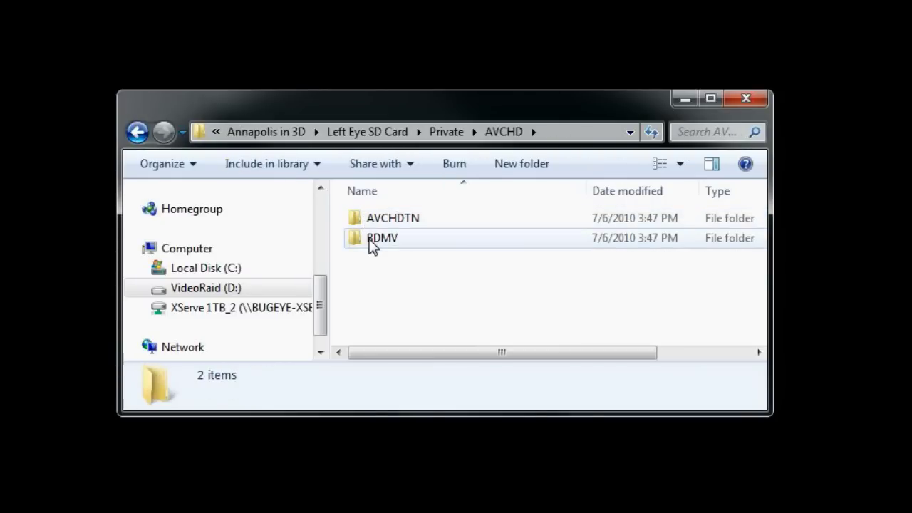
{"action": "double_click", "coordinate": [370, 242]}
{"action": "double_click", "coordinate": [376, 276]}
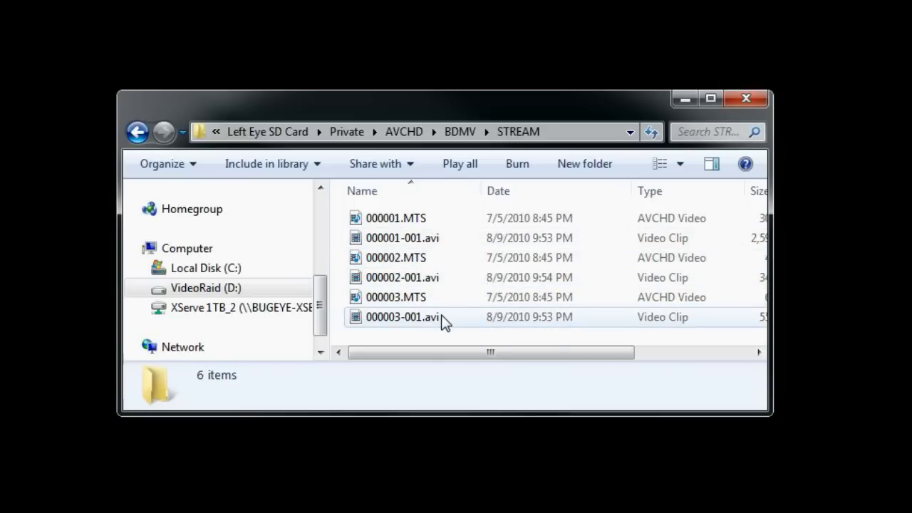
Check the details of the converted 000001-001.avi, then open the Left Eye Cineform folder.
{"action": "mouse_move", "coordinate": [442, 322]}
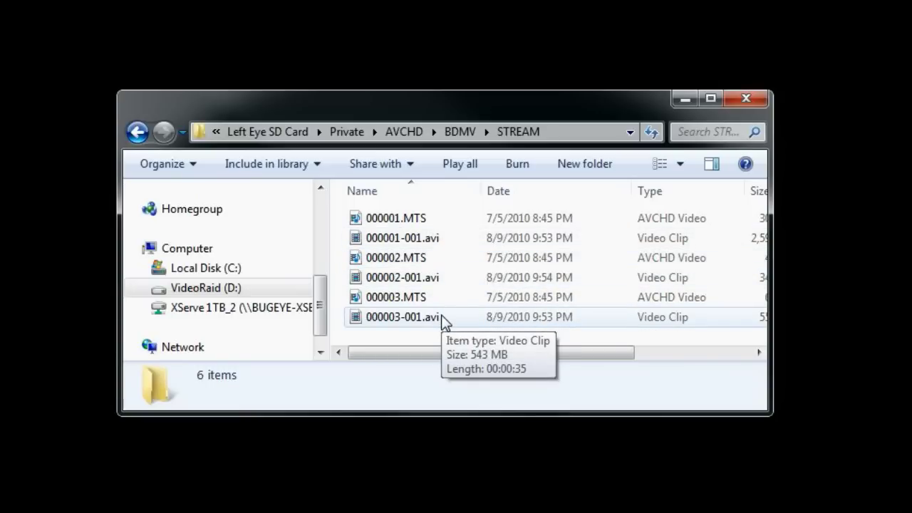
{"action": "left_click", "coordinate": [359, 241]}
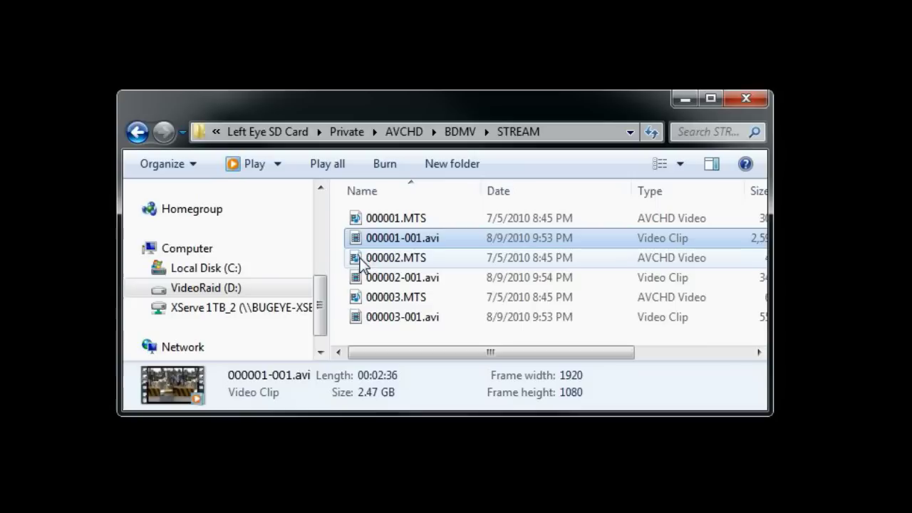
{"action": "mouse_move", "coordinate": [362, 284]}
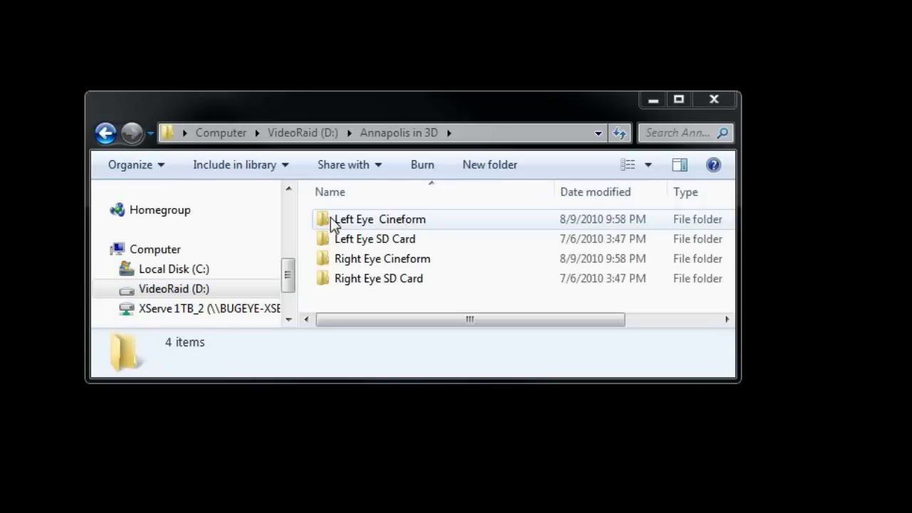
{"action": "double_click", "coordinate": [329, 221]}
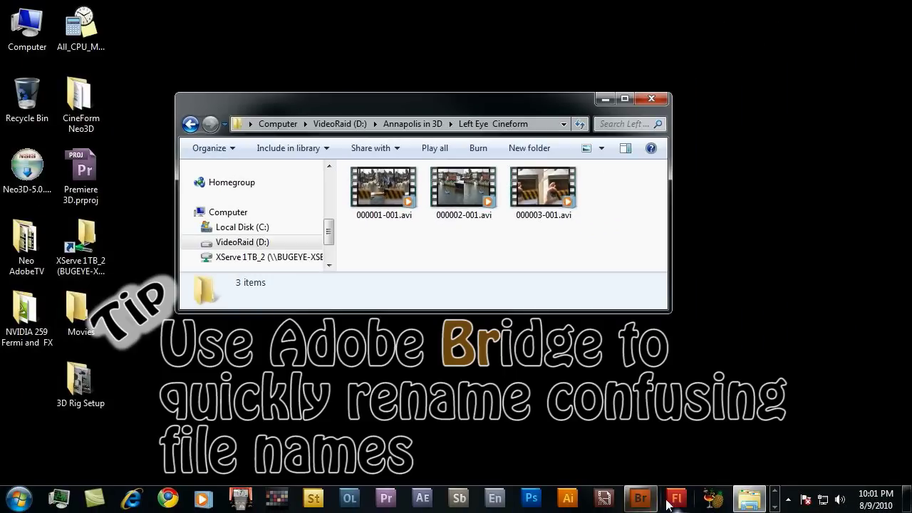
In Adobe Bridge, batch rename all three Left Eye Cineform clips to 'Annapolis Left_' plus two digits, starting at 01.
{"action": "left_click", "coordinate": [645, 499]}
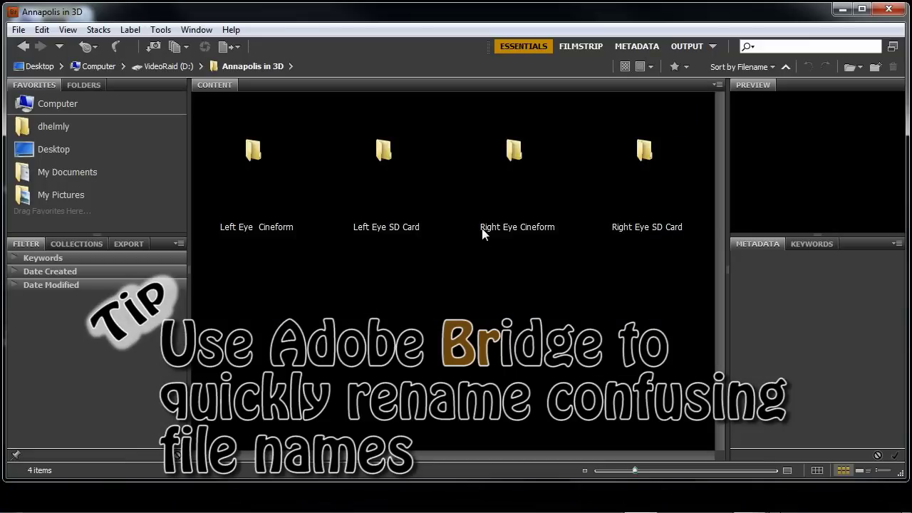
{"action": "double_click", "coordinate": [255, 153]}
{"action": "key", "text": "Return"}
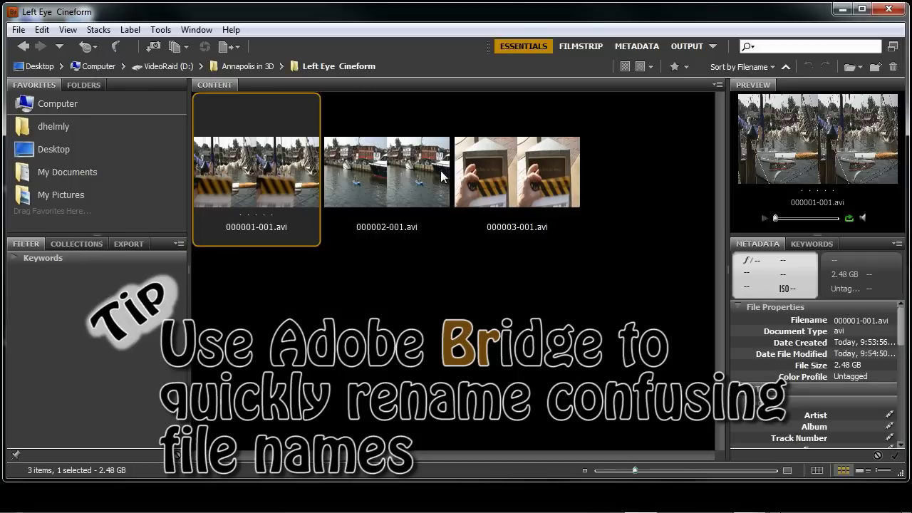
{"action": "key", "text": "ctrl+a"}
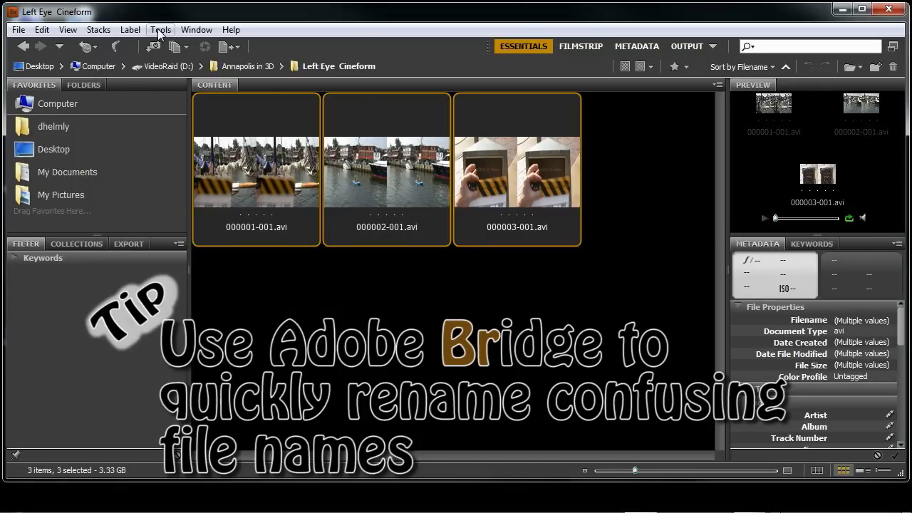
{"action": "left_click", "coordinate": [161, 29]}
{"action": "left_click", "coordinate": [163, 48]}
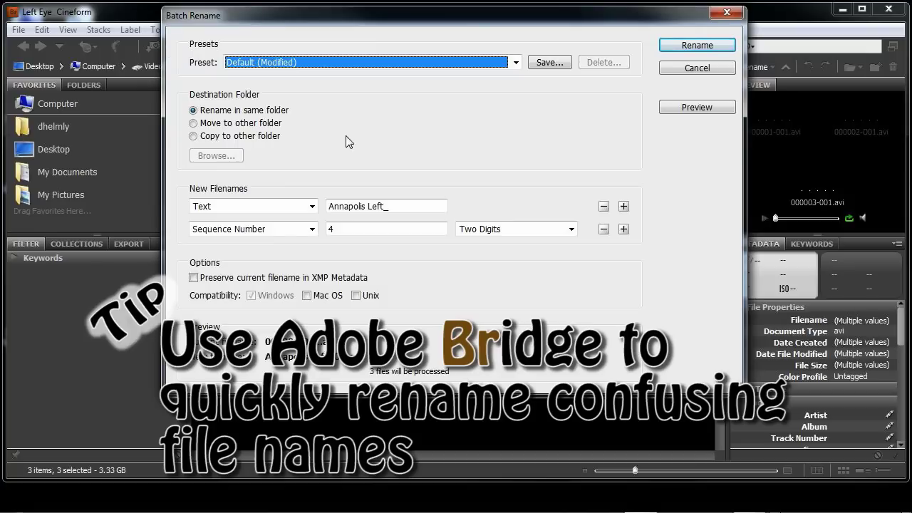
{"action": "double_click", "coordinate": [336, 229]}
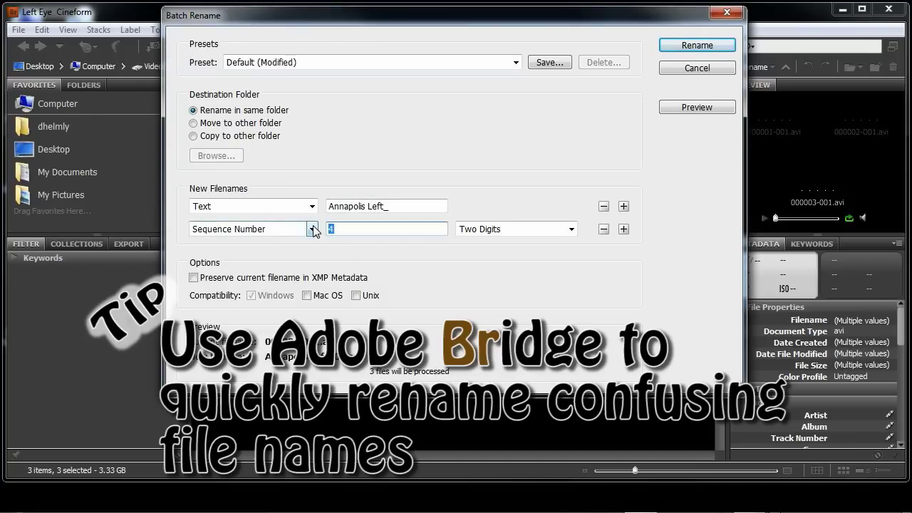
{"action": "type", "text": "01"}
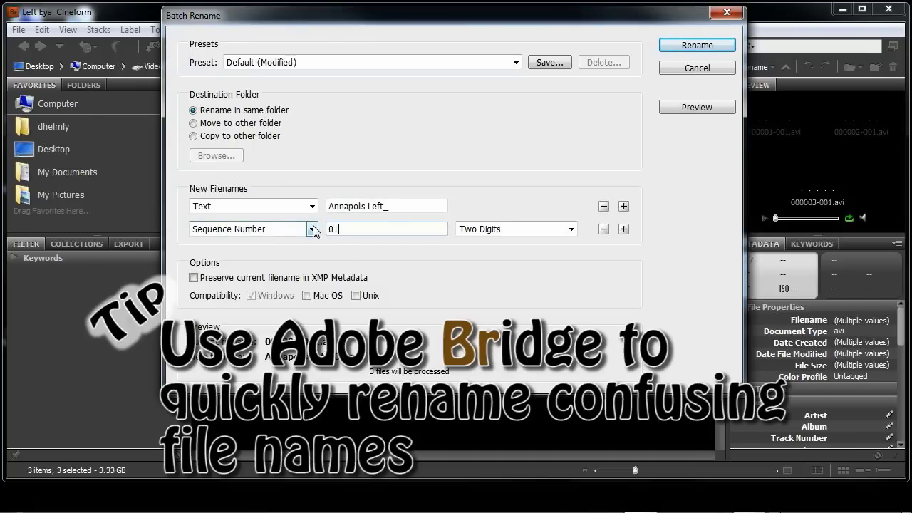
{"action": "left_click", "coordinate": [678, 46]}
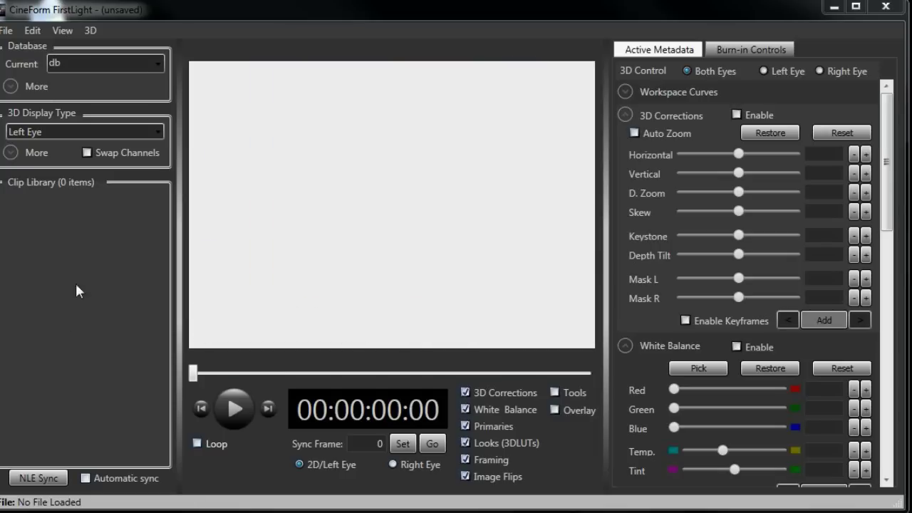
Import the three Annapolis Right clips from the Right Eye Cineform folder.
{"action": "double_click", "coordinate": [80, 264]}
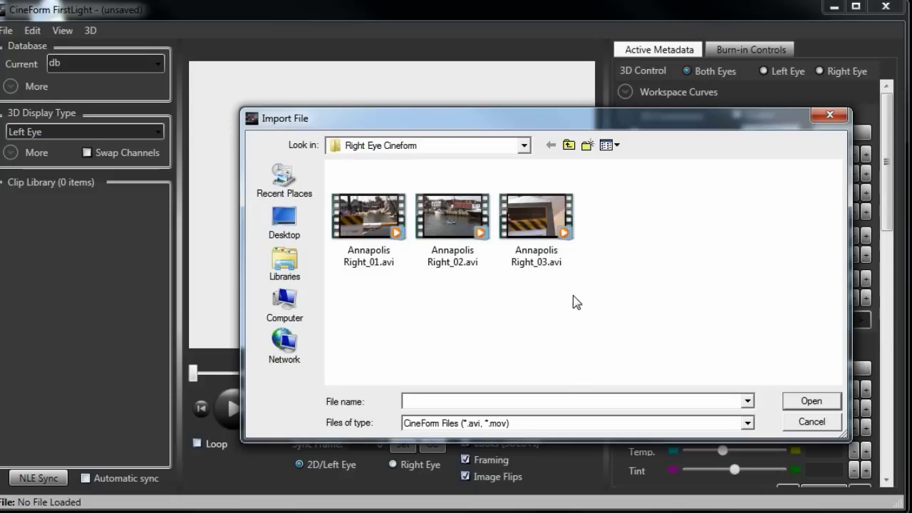
{"action": "left_click_drag", "start_coordinate": [573, 301], "coordinate": [368, 205]}
{"action": "left_click", "coordinate": [809, 401]}
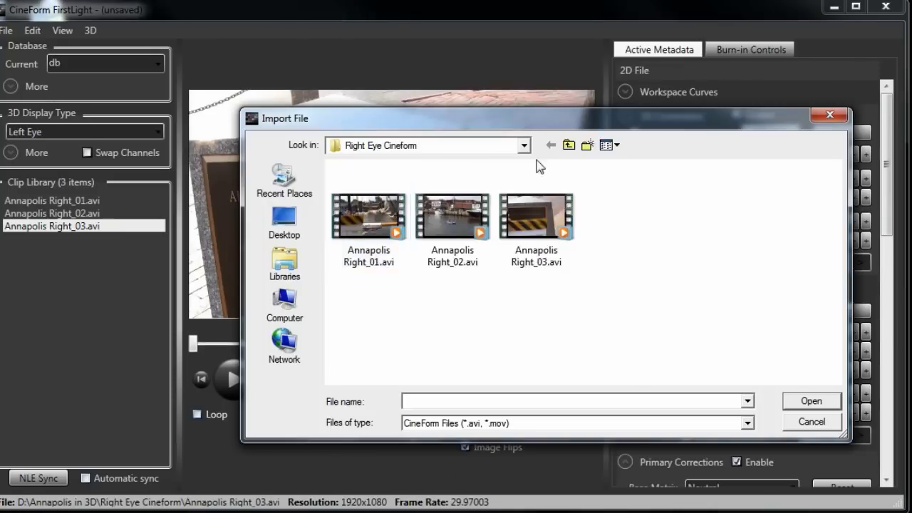
Import the three Annapolis left clips from the Left Eye Cineform folder.
{"action": "left_click", "coordinate": [568, 145]}
{"action": "double_click", "coordinate": [378, 184]}
{"action": "key", "text": "ctrl+a"}
{"action": "left_click", "coordinate": [788, 402]}
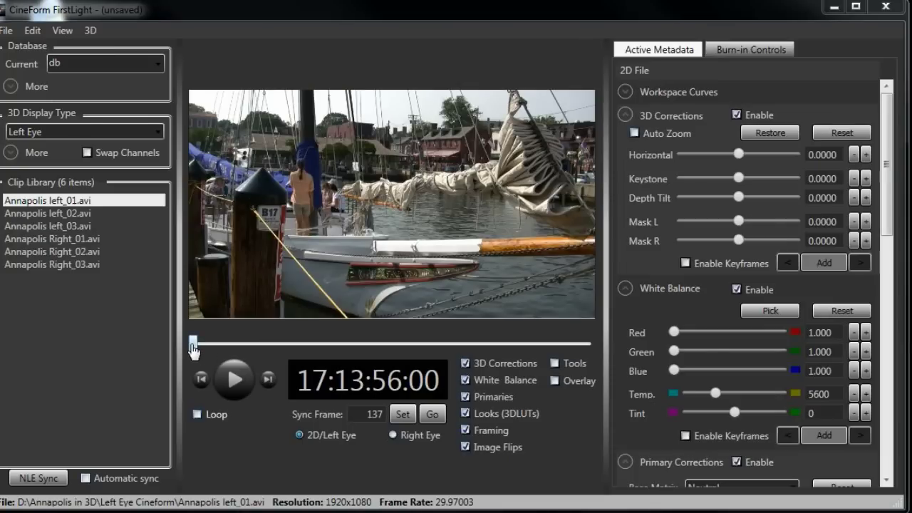
Set the slate sync frame on left_01 (137) and on Right_01 as right eye (138), then select both clips.
{"action": "left_click_drag", "start_coordinate": [193, 348], "coordinate": [204, 355]}
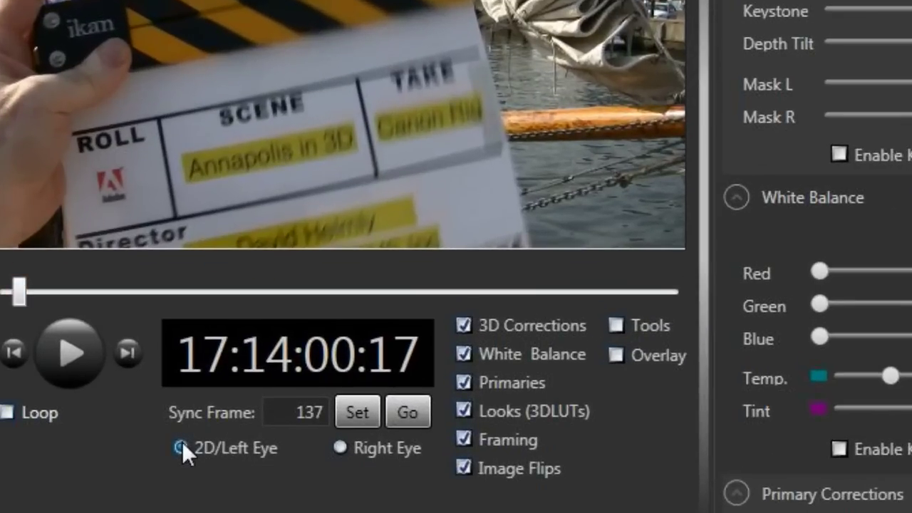
{"action": "left_click", "coordinate": [361, 413]}
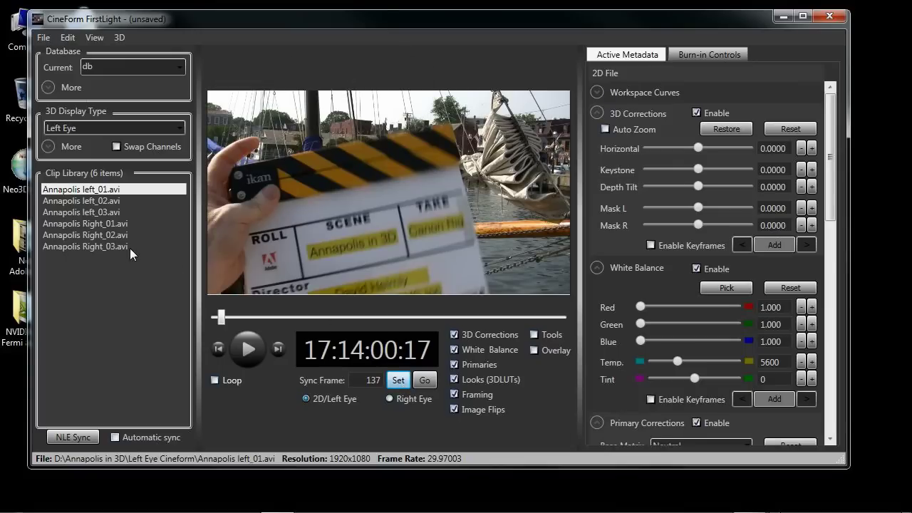
{"action": "left_click", "coordinate": [83, 224]}
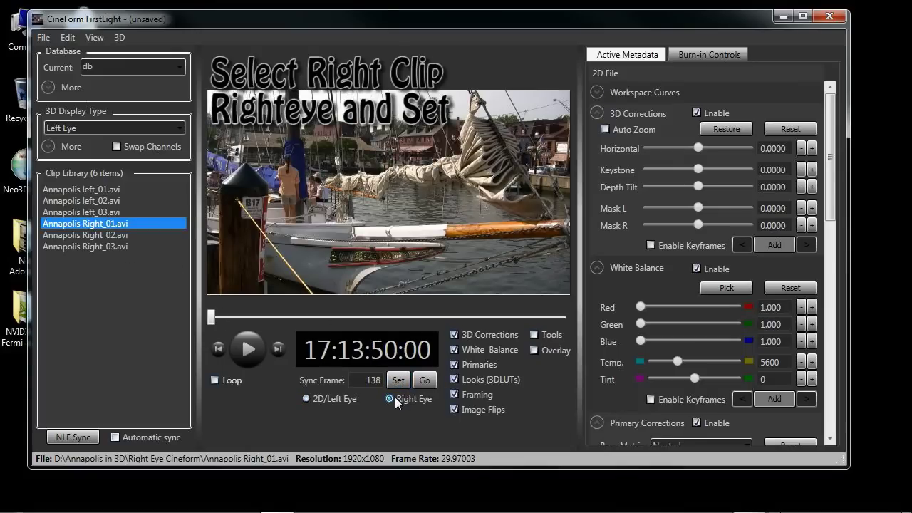
{"action": "left_click", "coordinate": [395, 400]}
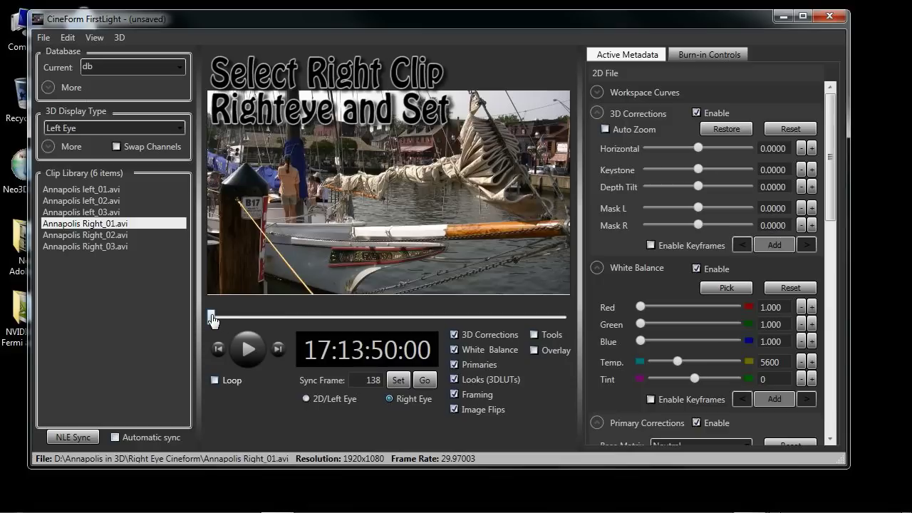
{"action": "left_click_drag", "start_coordinate": [213, 321], "coordinate": [221, 321]}
{"action": "left_click", "coordinate": [398, 380]}
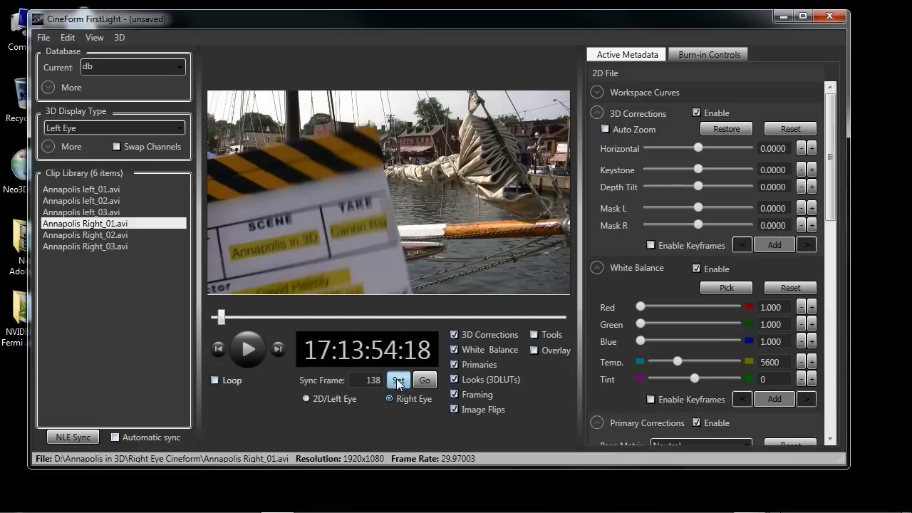
{"action": "left_click", "coordinate": [80, 189]}
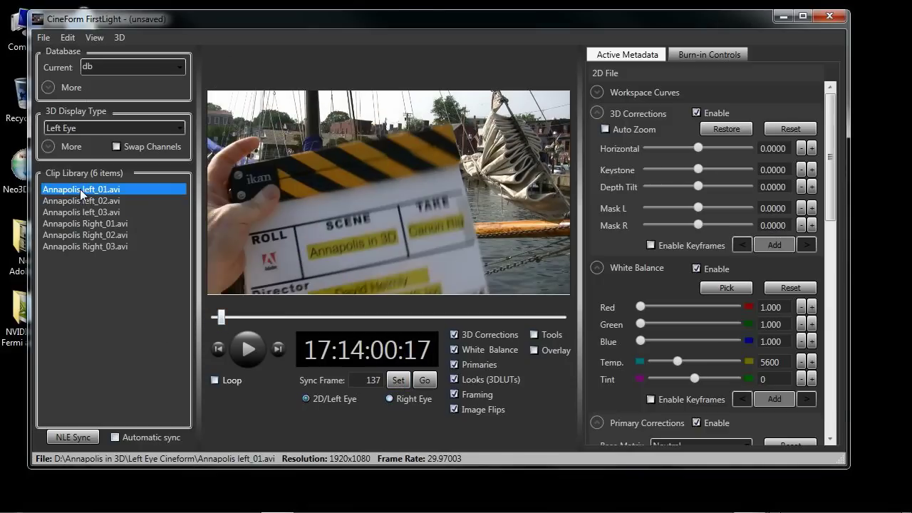
{"action": "left_click", "coordinate": [95, 222], "text": "ctrl"}
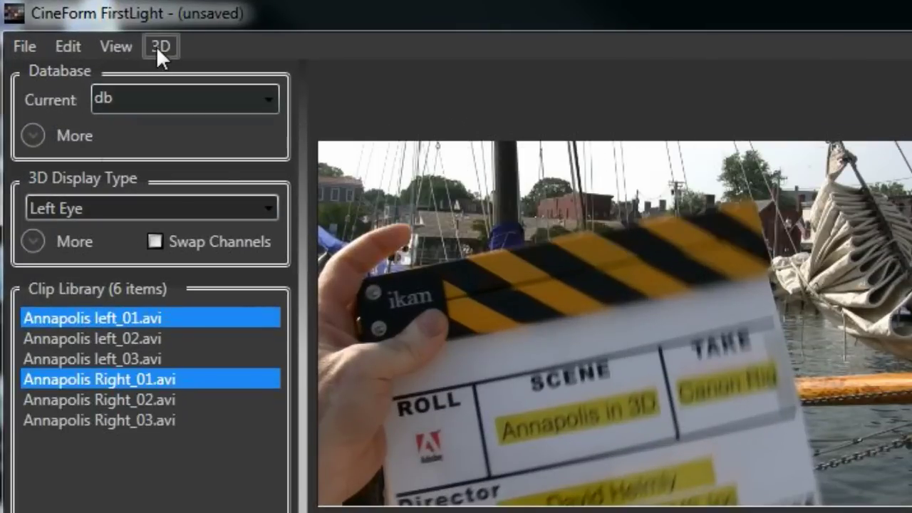
Queue and run the 3D Mux of left_01 and Right_01 into Annapolis left_01_3D.avi.
{"action": "left_click", "coordinate": [156, 45]}
{"action": "left_click", "coordinate": [206, 85]}
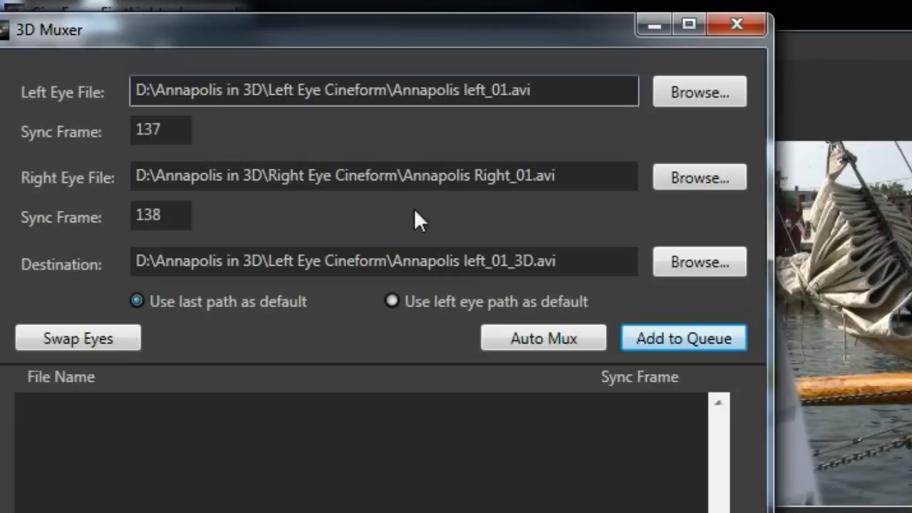
{"action": "left_click", "coordinate": [686, 339]}
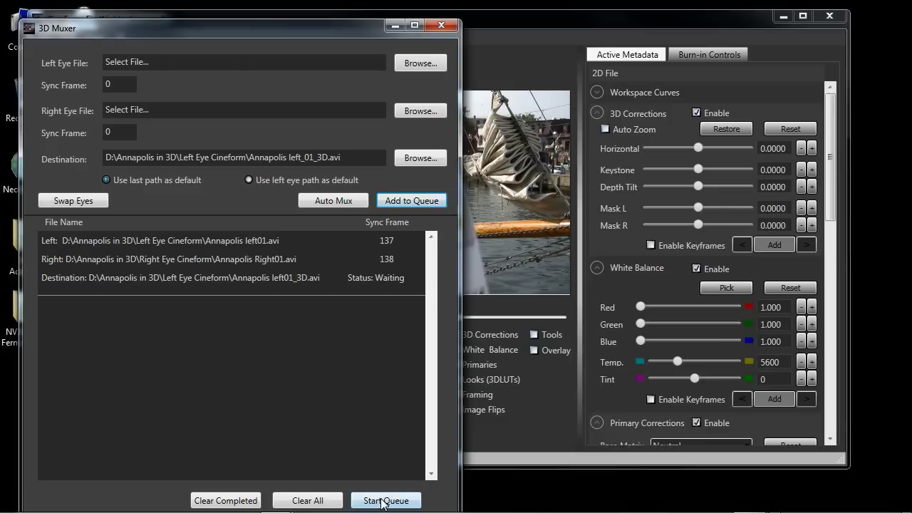
{"action": "left_click", "coordinate": [384, 501]}
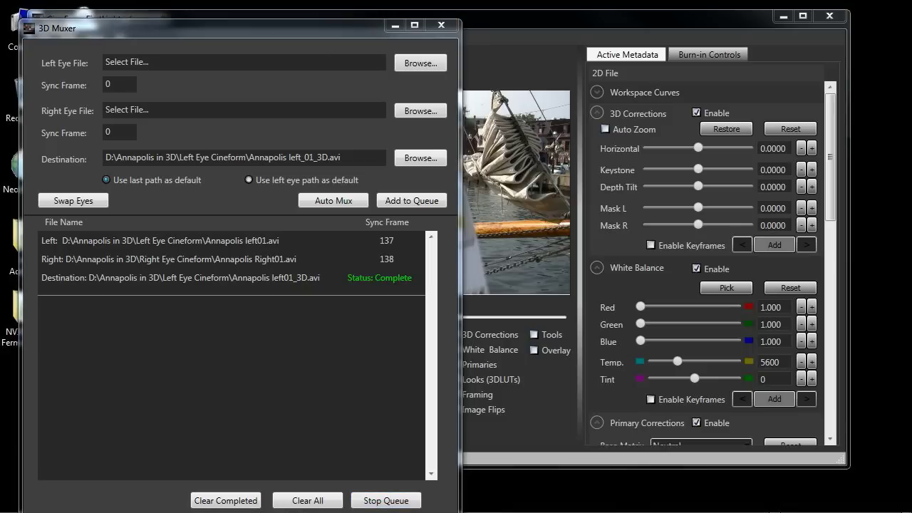
{"action": "key", "text": "Escape"}
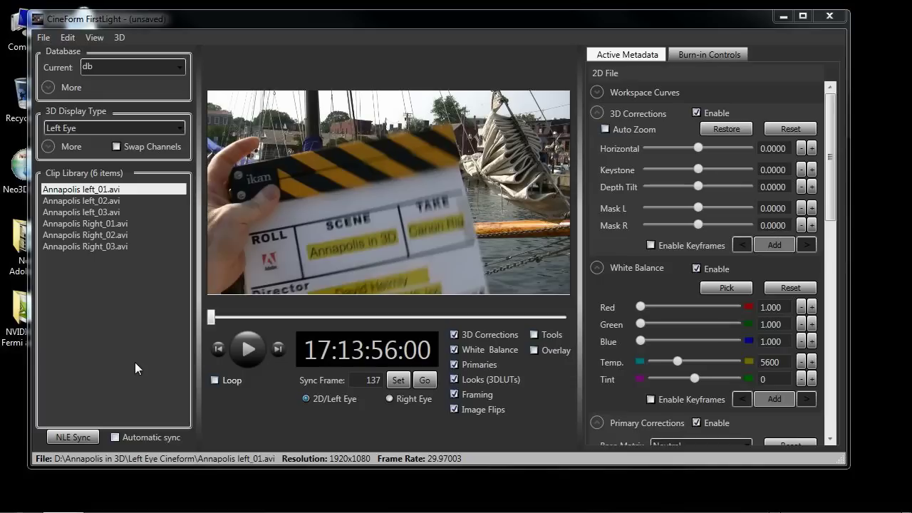
Import Annapolis left_01_3D.avi into the clip library and load it.
{"action": "double_click", "coordinate": [138, 301]}
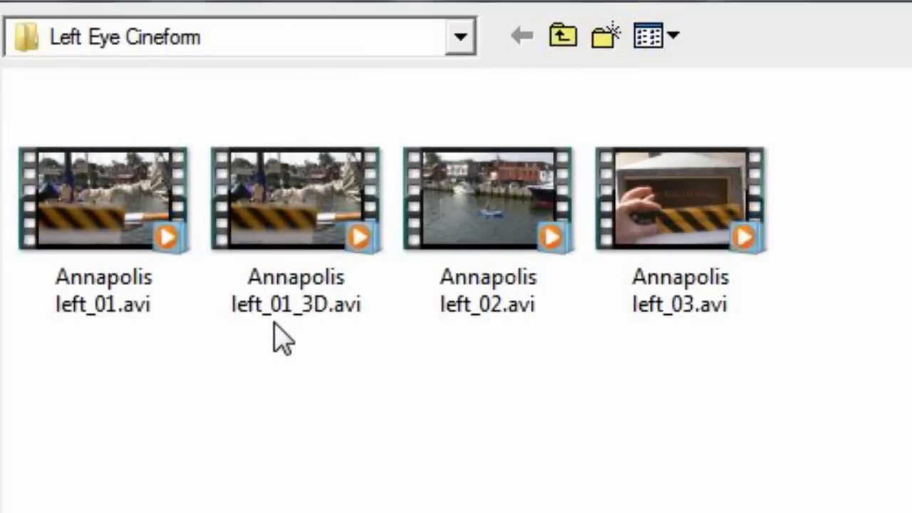
{"action": "mouse_move", "coordinate": [322, 338]}
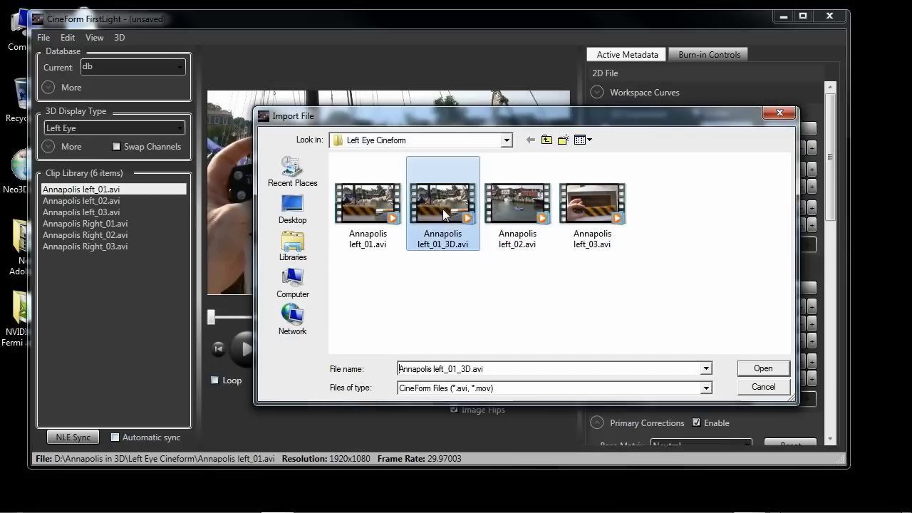
{"action": "double_click", "coordinate": [300, 227]}
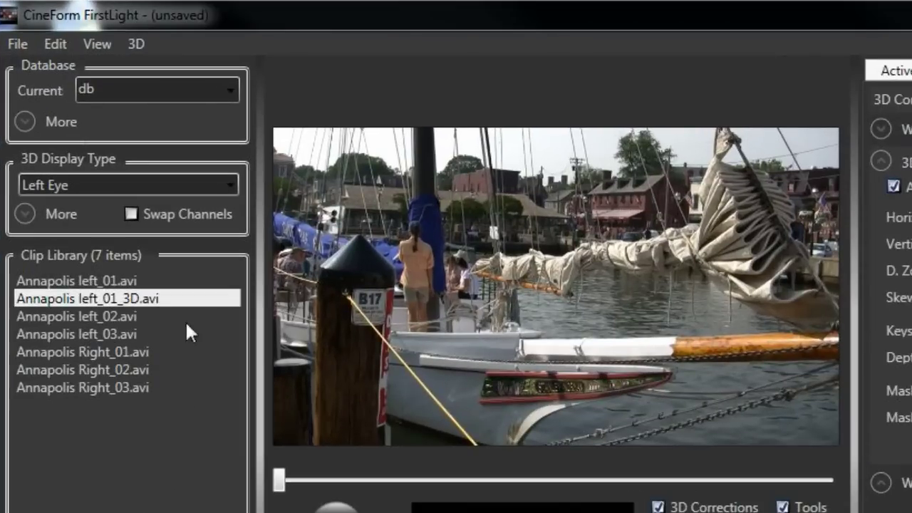
Set the 3D display type to Anaglyph: Red/Cyan.
{"action": "left_click", "coordinate": [225, 186]}
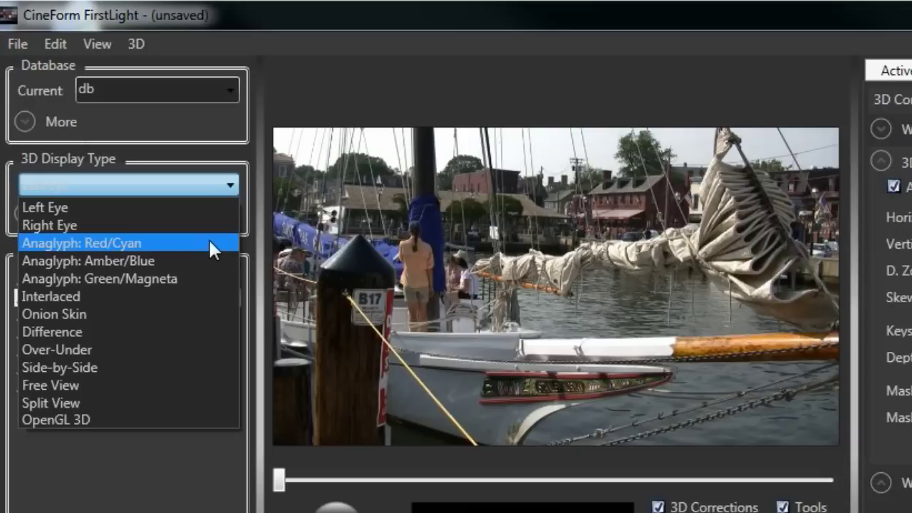
{"action": "left_click", "coordinate": [211, 243]}
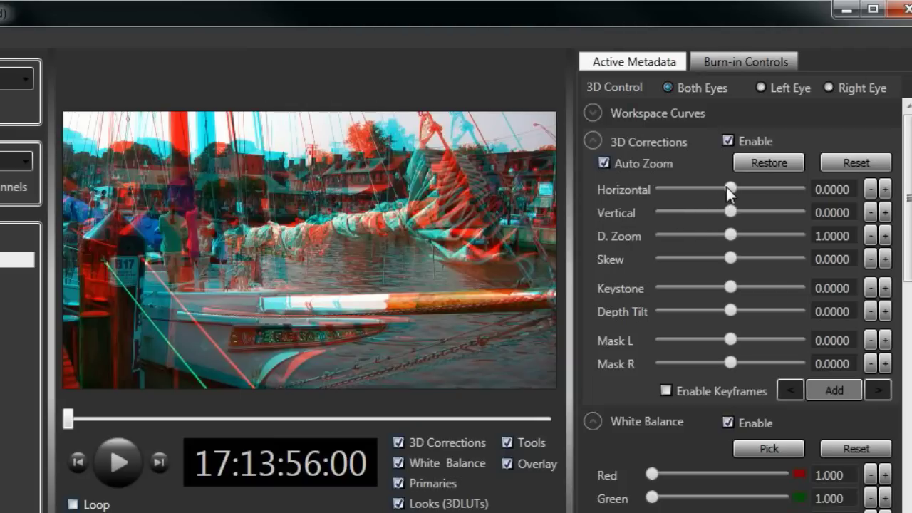
Raise Horizontal convergence to about 0.0264 and nudge the Vertical slider slightly.
{"action": "left_click_drag", "start_coordinate": [728, 190], "coordinate": [747, 192]}
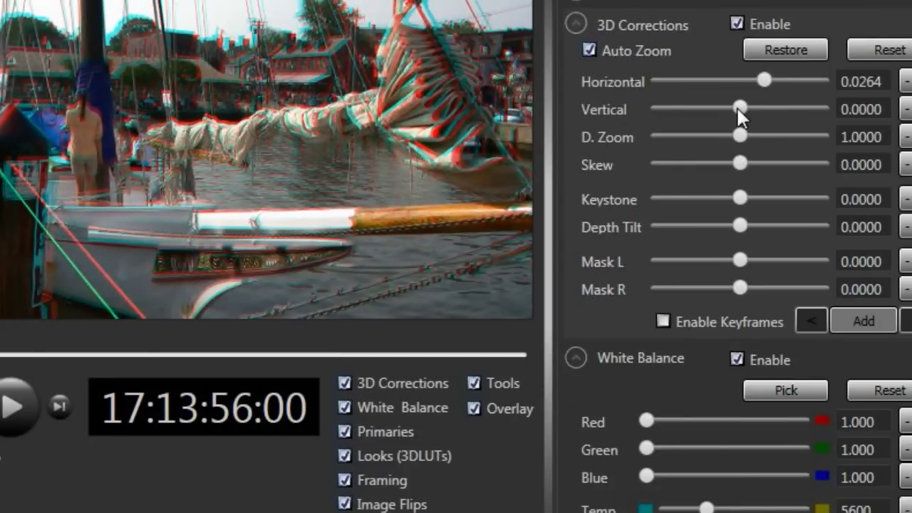
{"action": "left_click_drag", "start_coordinate": [740, 108], "coordinate": [753, 114]}
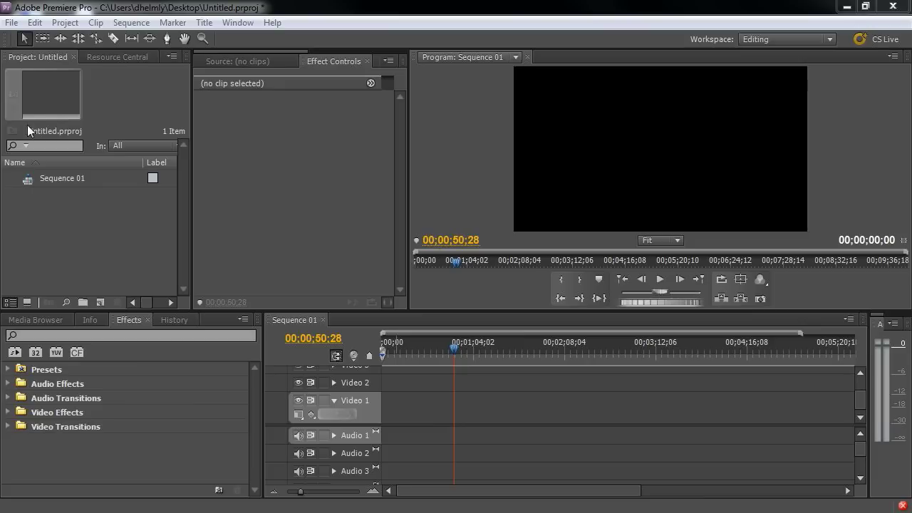
Import the three muxed Annapolis 3D clips and lay them on Video 1.
{"action": "left_click", "coordinate": [12, 23]}
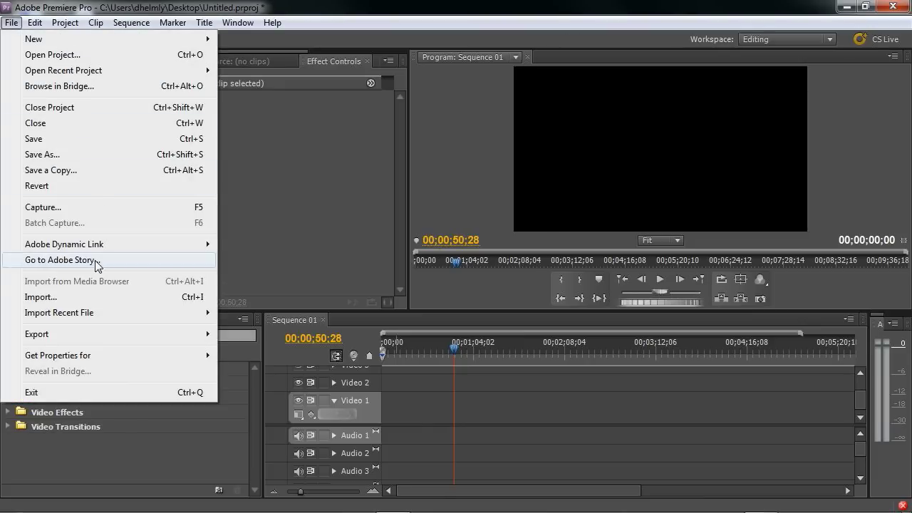
{"action": "left_click", "coordinate": [93, 296]}
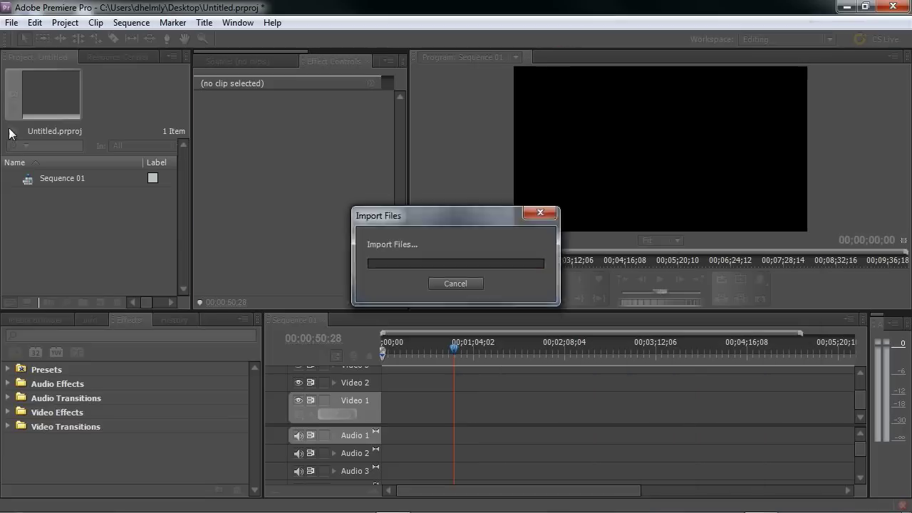
{"action": "left_click_drag", "start_coordinate": [72, 212], "coordinate": [394, 406]}
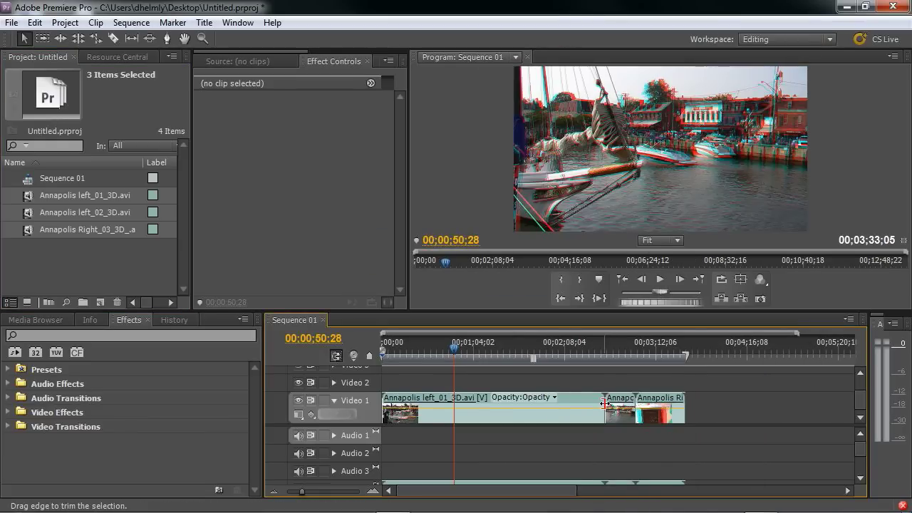
Trim the first clip's end and ripple-delete both gaps, leaving a 00;01;29;00 sequence.
{"action": "left_click_drag", "start_coordinate": [604, 404], "coordinate": [496, 406]}
{"action": "right_click", "coordinate": [483, 406]}
{"action": "left_click", "coordinate": [507, 415]}
{"action": "right_click", "coordinate": [482, 407]}
{"action": "left_click", "coordinate": [506, 418]}
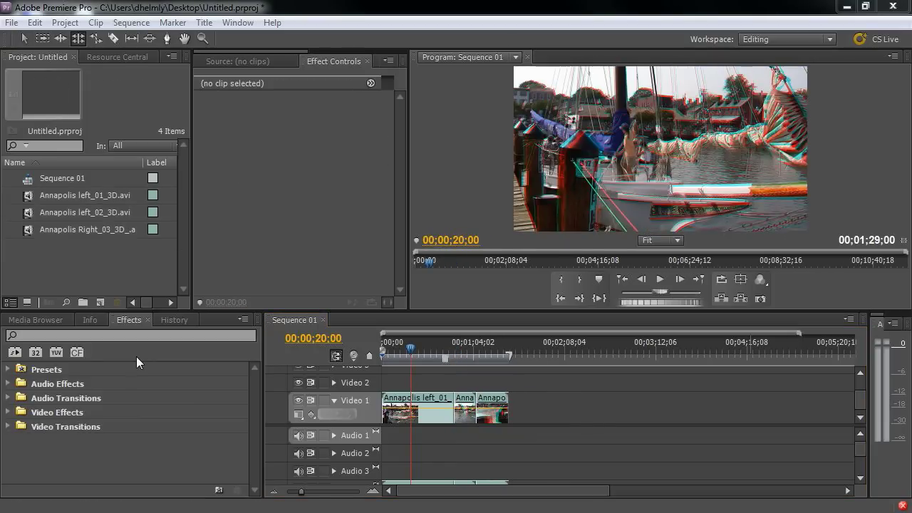
Create the default still title 'Annapolis in 3D' and place Title 03 on Video 2 over the first clip.
{"action": "left_click", "coordinate": [204, 22]}
{"action": "mouse_move", "coordinate": [227, 37]}
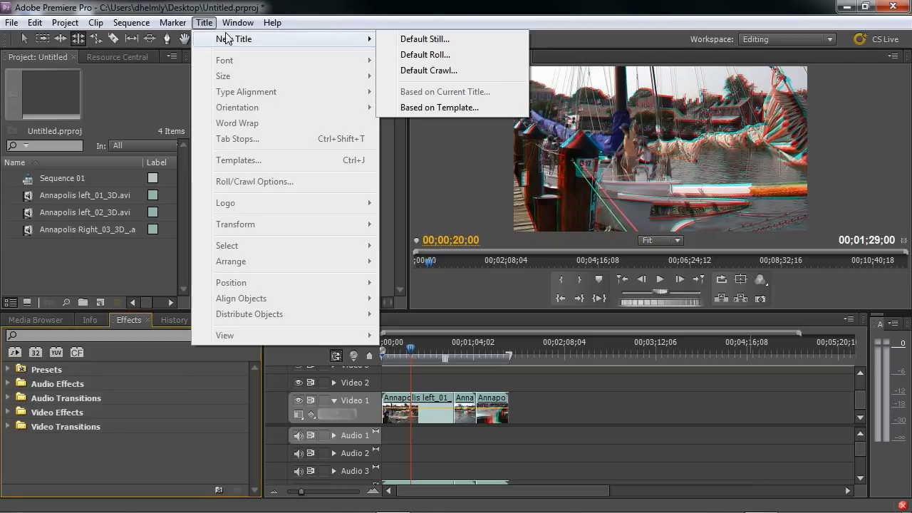
{"action": "left_click", "coordinate": [409, 38]}
{"action": "key", "text": "Return"}
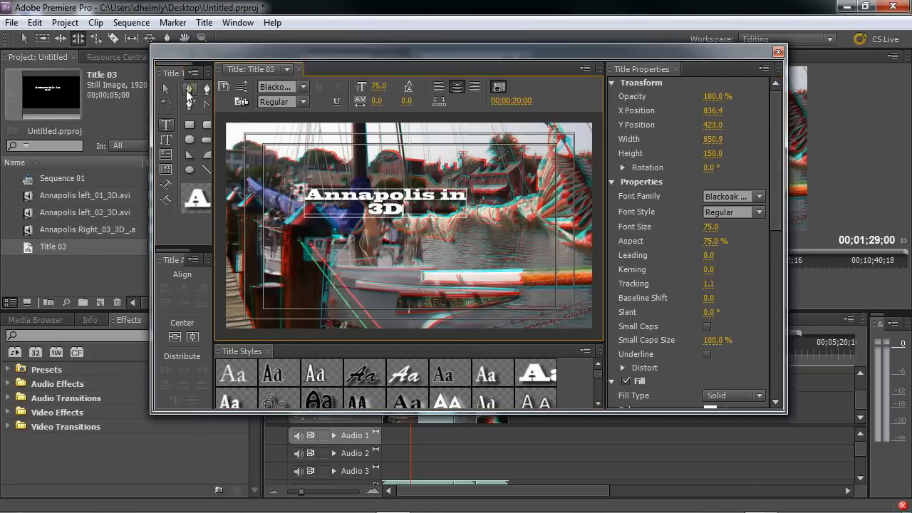
{"action": "left_click", "coordinate": [778, 51]}
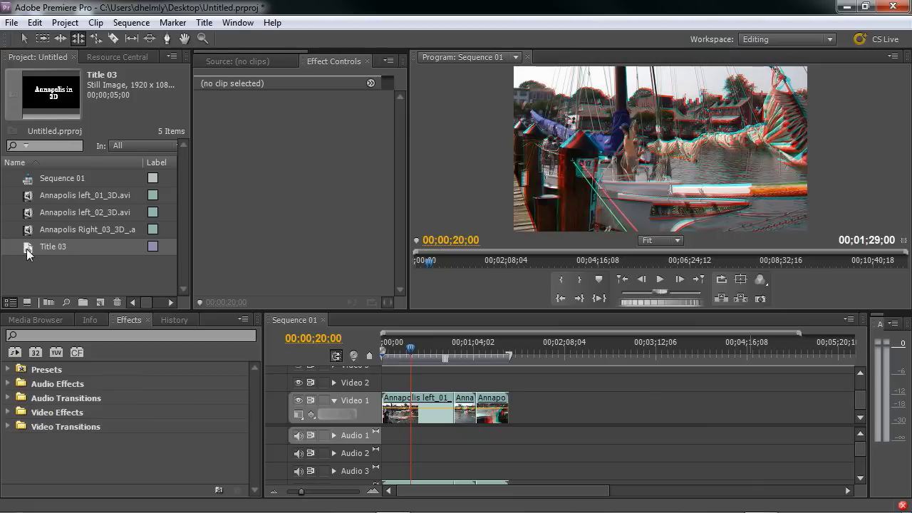
{"action": "left_click_drag", "start_coordinate": [27, 249], "coordinate": [454, 388]}
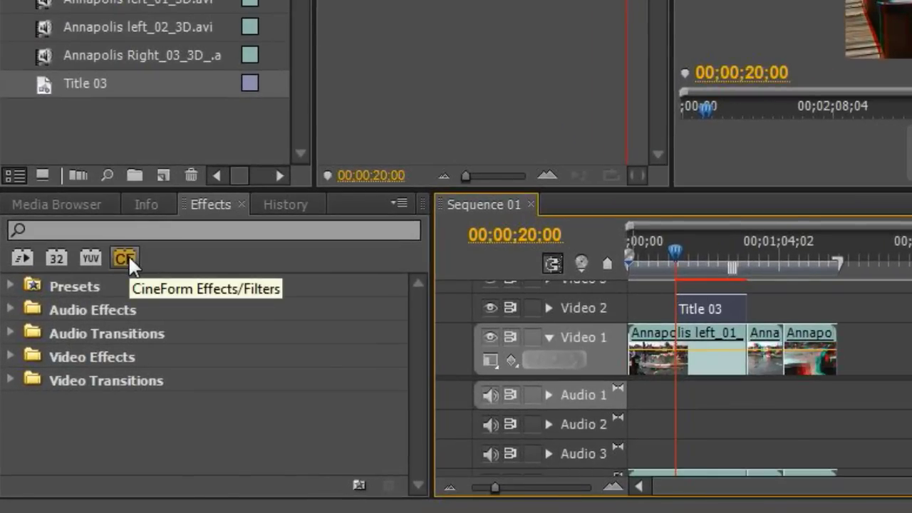
Apply CineForm Parallax 3D to Title 03 with Parallax set to 9, then play it back.
{"action": "left_click", "coordinate": [125, 258]}
{"action": "left_click_drag", "start_coordinate": [418, 352], "coordinate": [411, 411]}
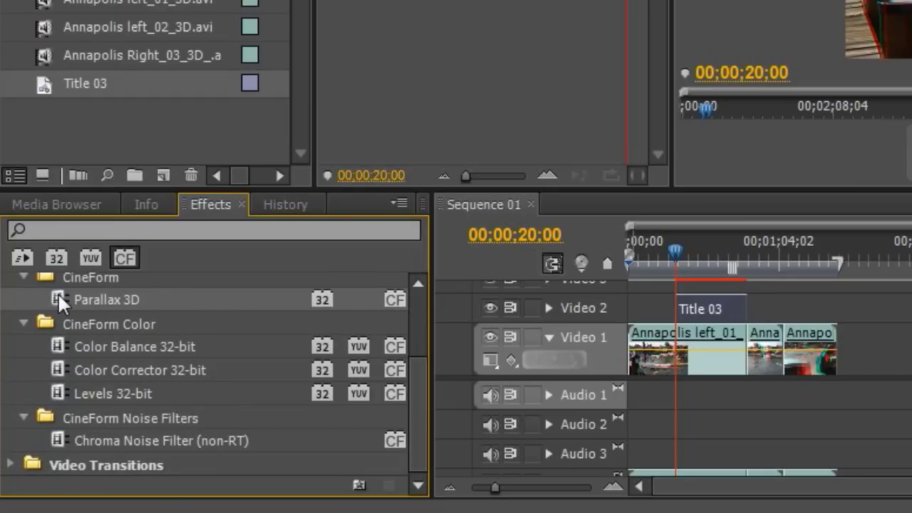
{"action": "left_click_drag", "start_coordinate": [60, 300], "coordinate": [688, 313]}
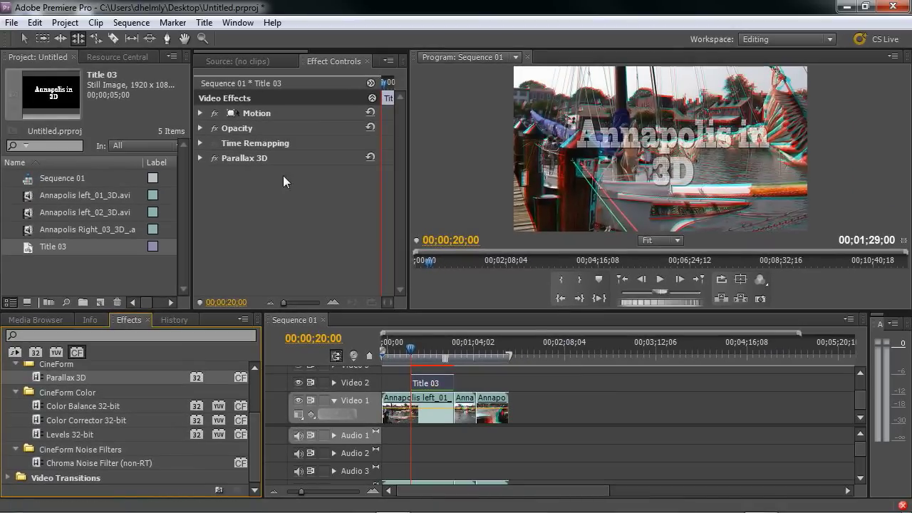
{"action": "left_click", "coordinate": [201, 158]}
{"action": "left_click_drag", "start_coordinate": [296, 174], "coordinate": [302, 174]}
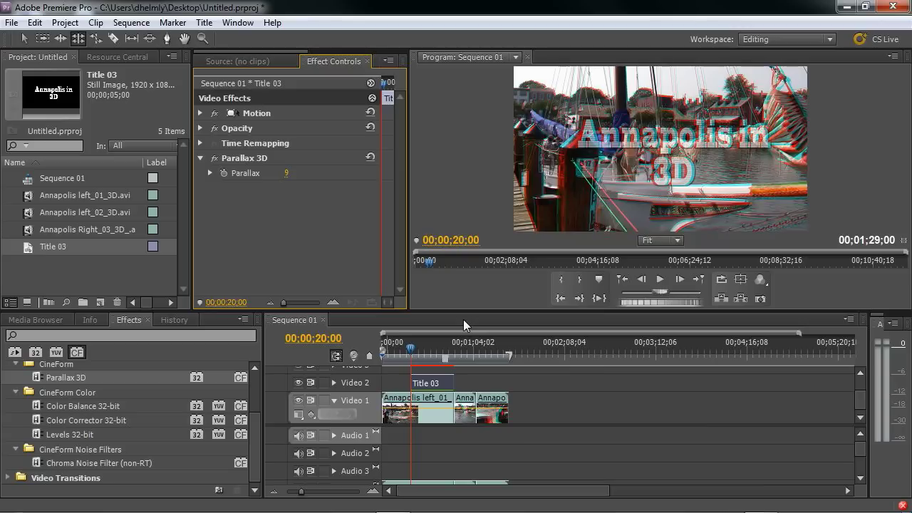
{"action": "key", "text": "space"}
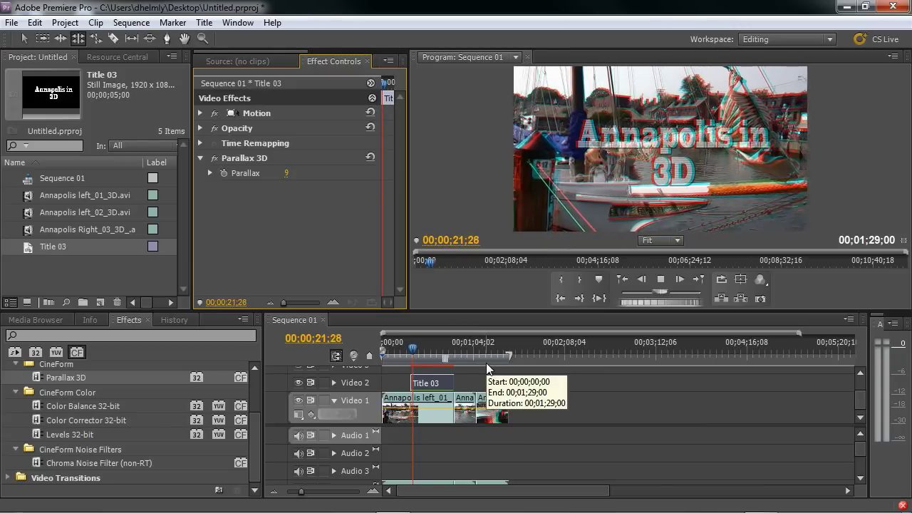
Search effects for 'diss' and add Cross Dissolve 32-bit between the last two Video 1 clips.
{"action": "key", "text": "space"}
{"action": "scroll", "coordinate": [134, 364], "scroll_direction": "up", "scroll_amount": 3}
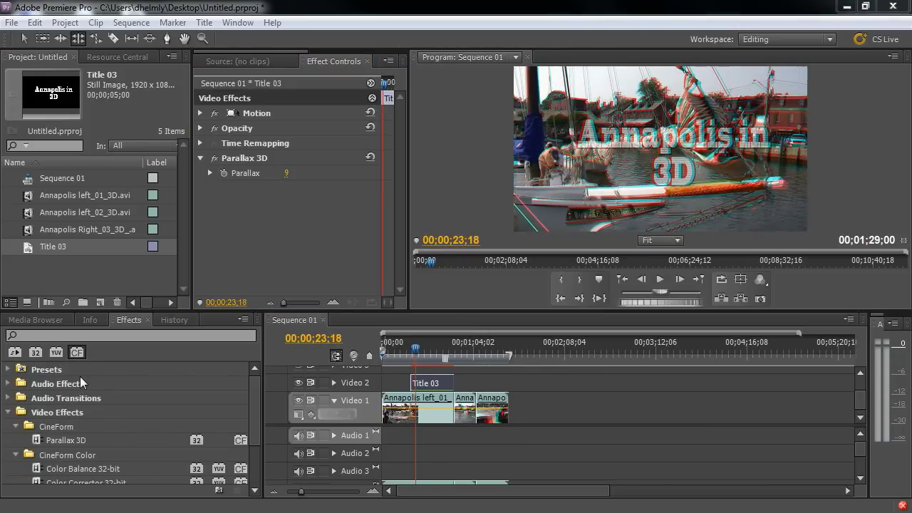
{"action": "left_click", "coordinate": [44, 336]}
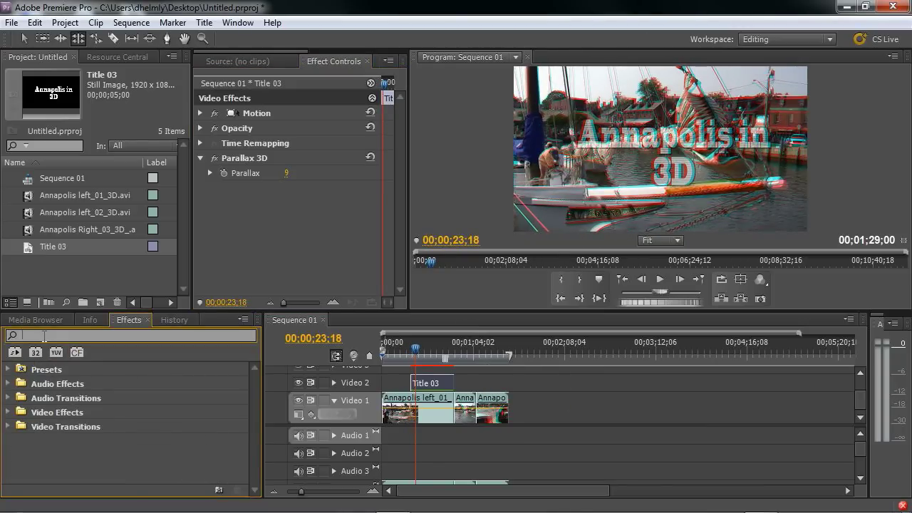
{"action": "type", "text": "diss"}
{"action": "scroll", "coordinate": [142, 456], "scroll_direction": "down", "scroll_amount": 3}
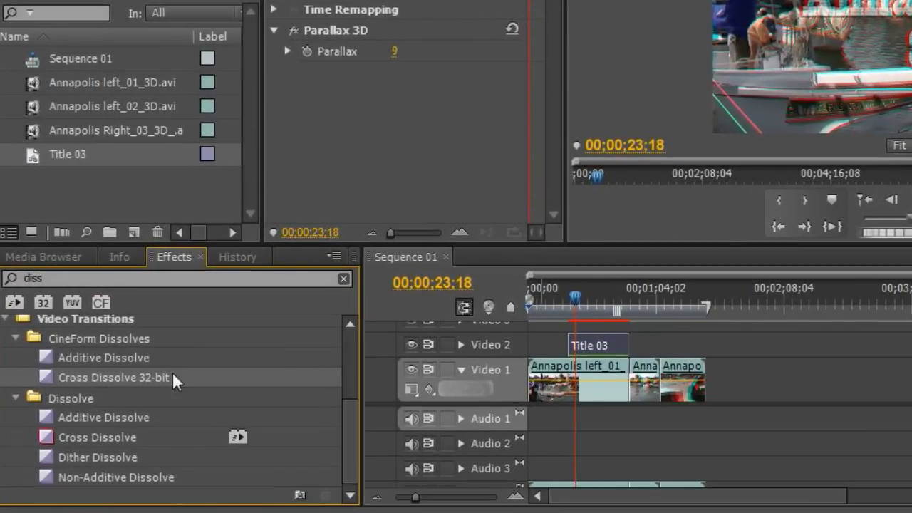
{"action": "left_click_drag", "start_coordinate": [50, 384], "coordinate": [646, 380]}
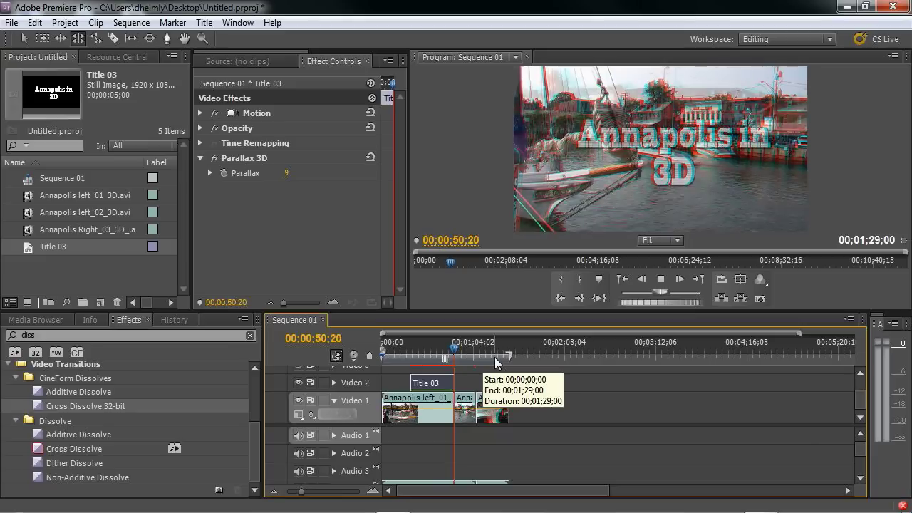
{"action": "key", "text": "space"}
Bring up the CineForm Active Metadata tray menu's 3D Display Type options.
{"action": "left_click", "coordinate": [230, 267]}
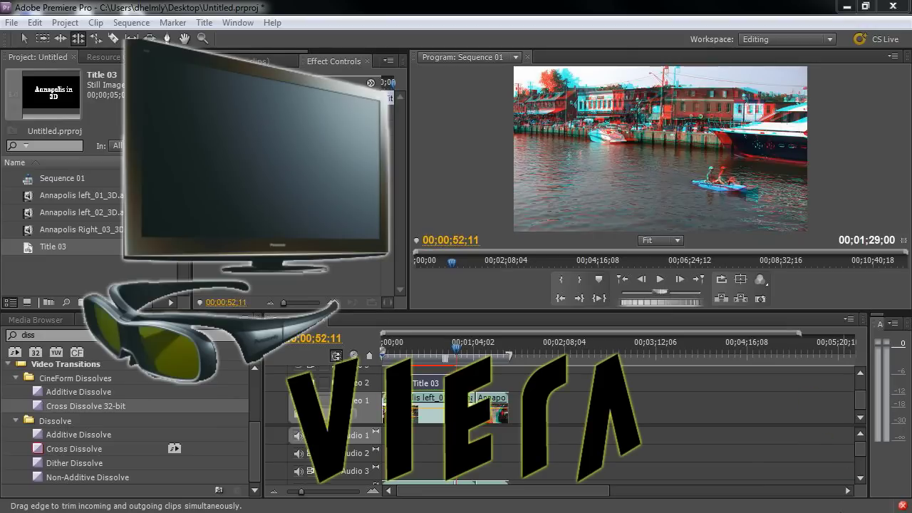
{"action": "left_click", "coordinate": [788, 499]}
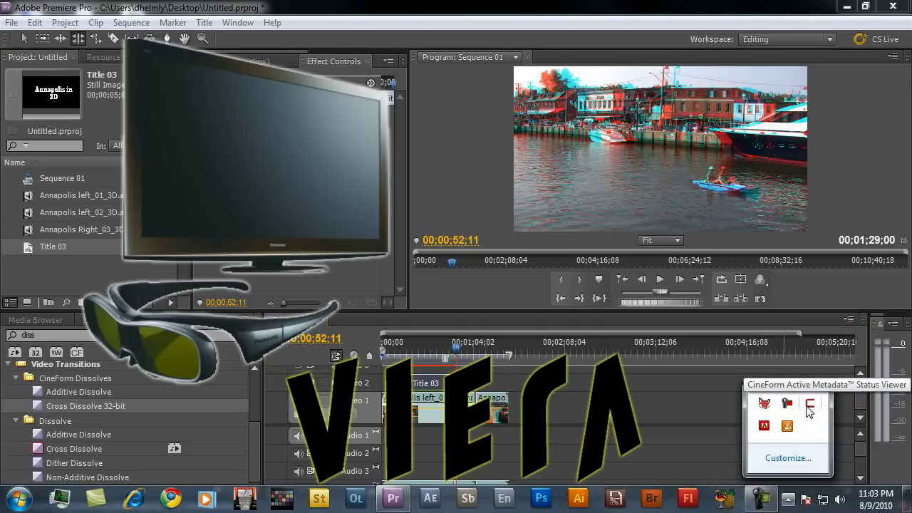
{"action": "right_click", "coordinate": [809, 408]}
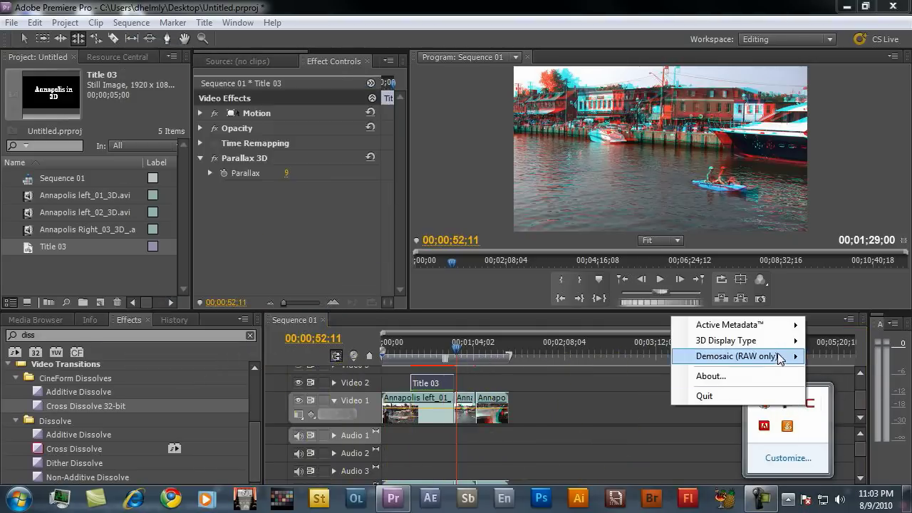
{"action": "mouse_move", "coordinate": [777, 346]}
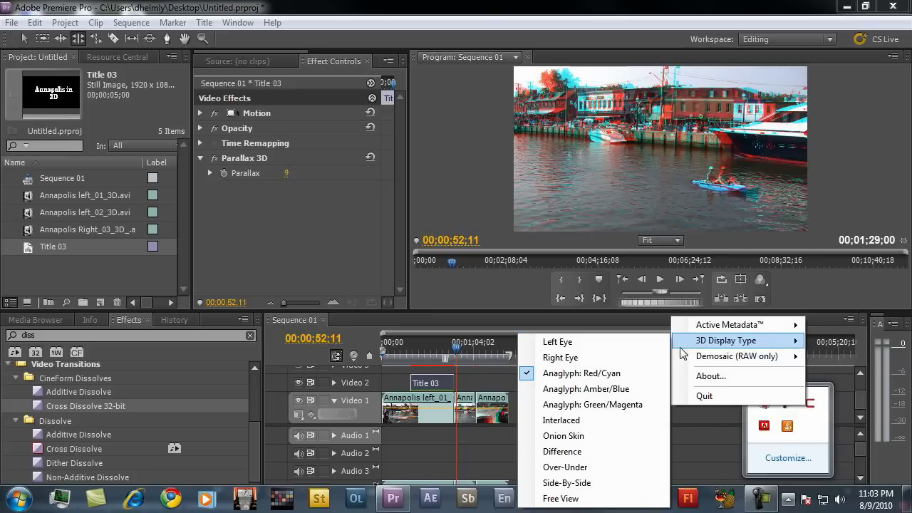
Switch the 3D preview to Side-By-Side and open the Export Media settings.
{"action": "left_click", "coordinate": [601, 483]}
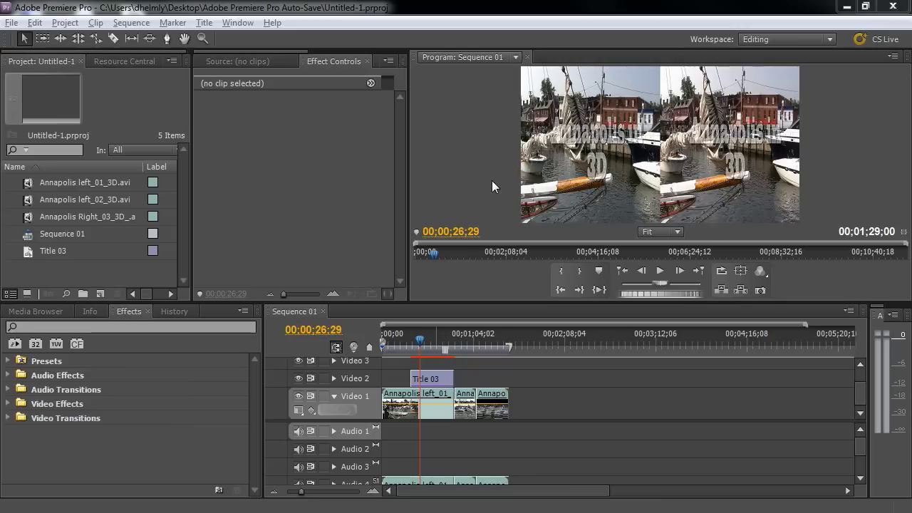
{"action": "left_click", "coordinate": [12, 23]}
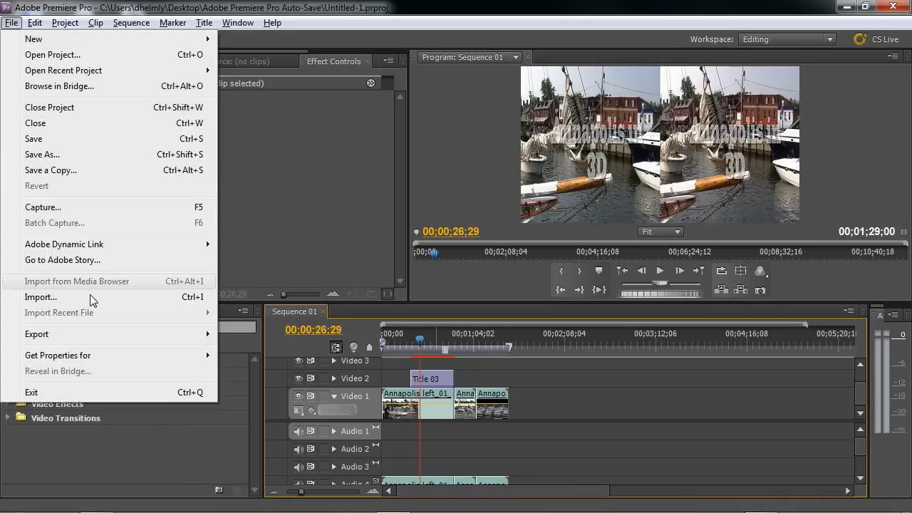
{"action": "mouse_move", "coordinate": [93, 334]}
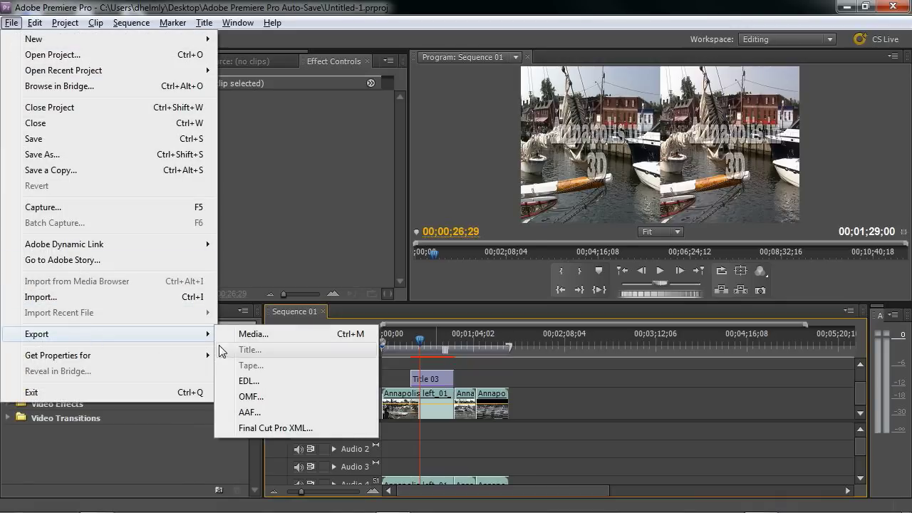
{"action": "left_click", "coordinate": [259, 330]}
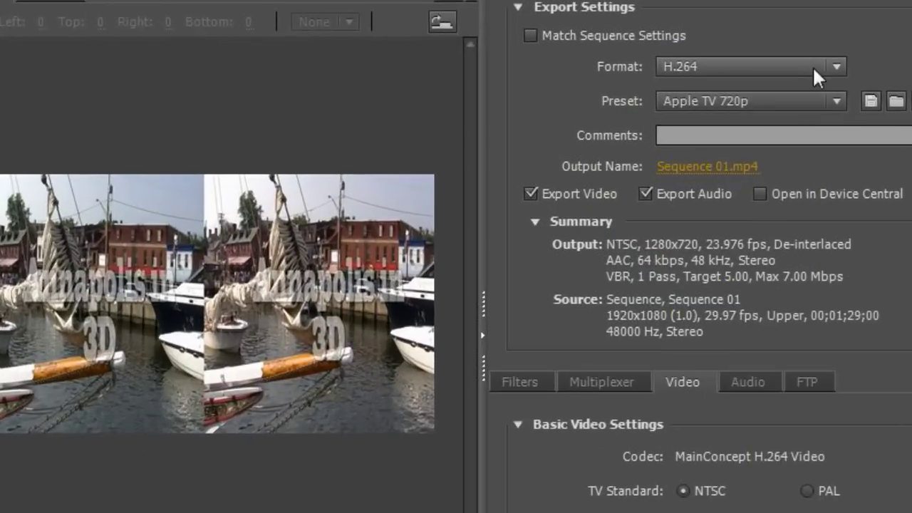
Queue an MPEG2 Blu-ray export using the Match Source Attributes (High Quality) preset.
{"action": "left_click", "coordinate": [826, 65]}
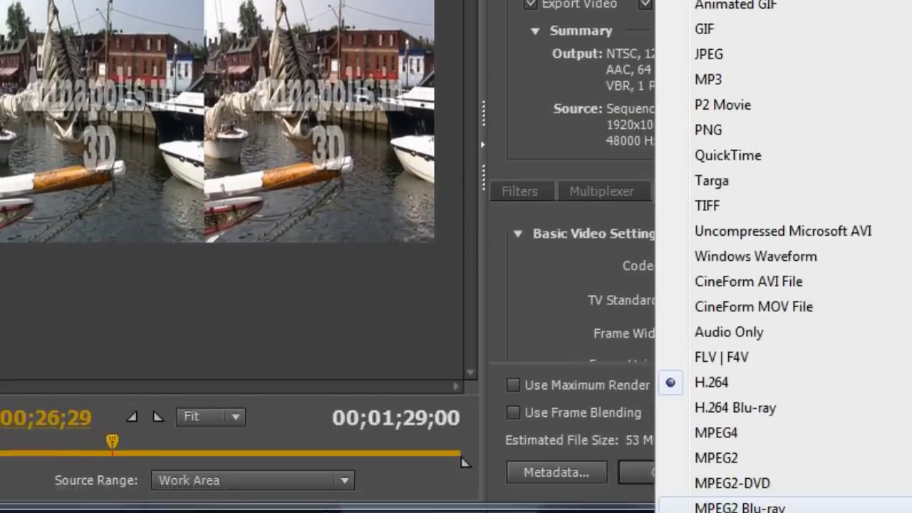
{"action": "left_click", "coordinate": [720, 499]}
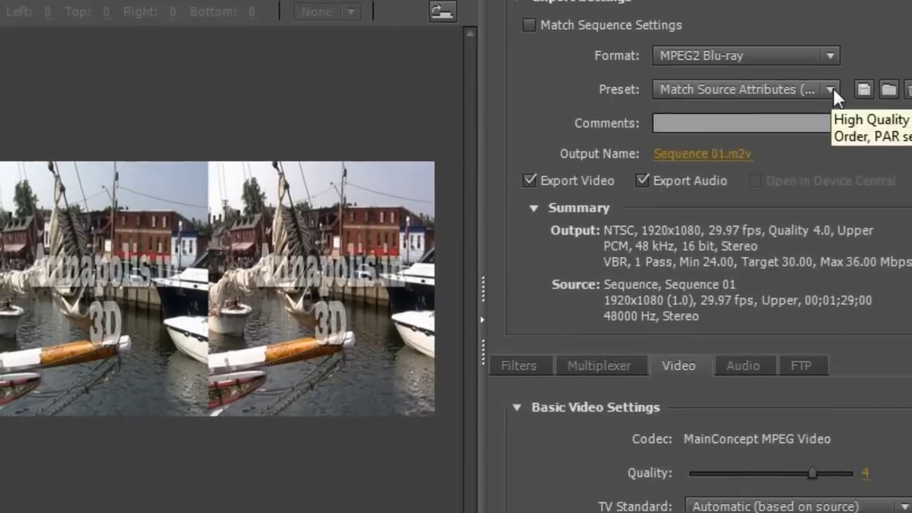
{"action": "left_click", "coordinate": [830, 93]}
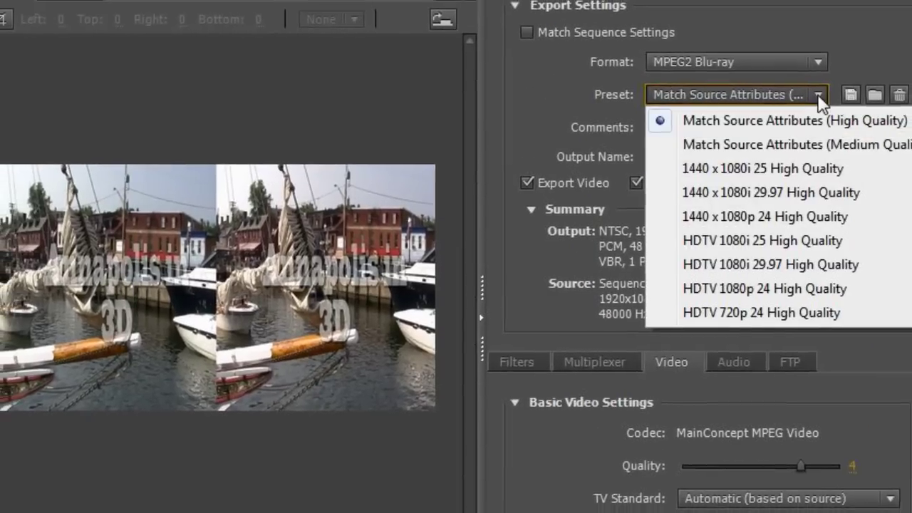
{"action": "left_click", "coordinate": [840, 50]}
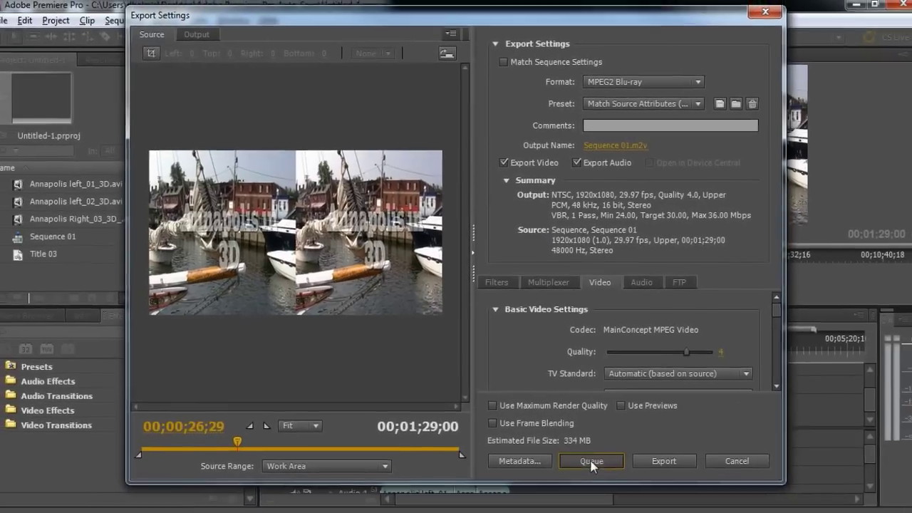
{"action": "left_click", "coordinate": [591, 462]}
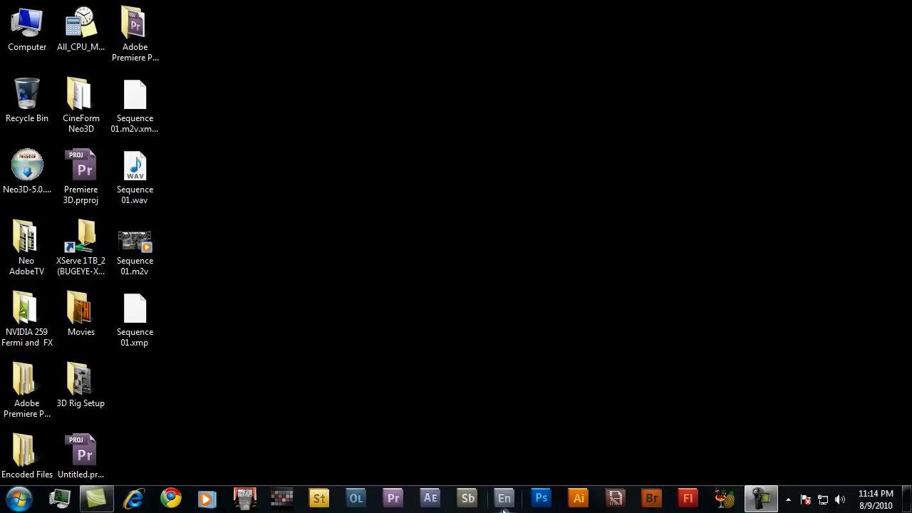
Launch Encore and create Blu-ray project 45.ncor with MPEG-2 as the default transcode codec.
{"action": "left_click", "coordinate": [503, 499]}
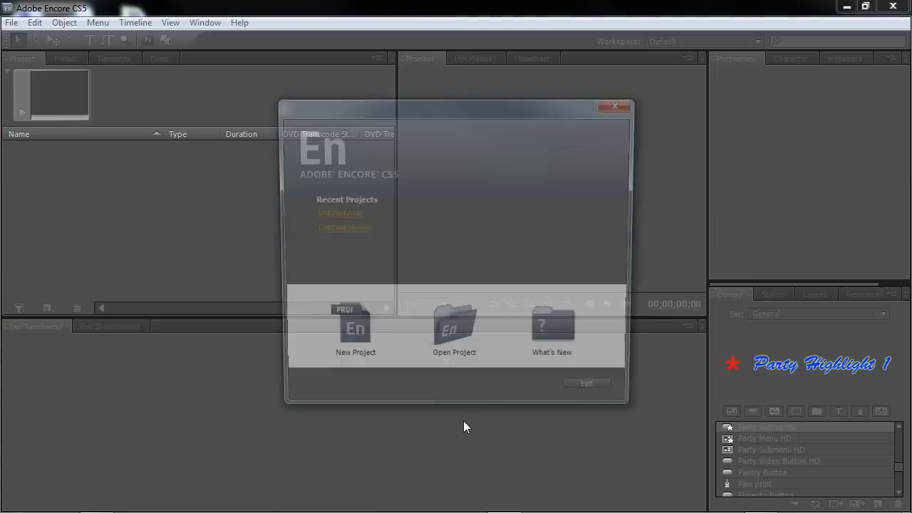
{"action": "left_click", "coordinate": [357, 322]}
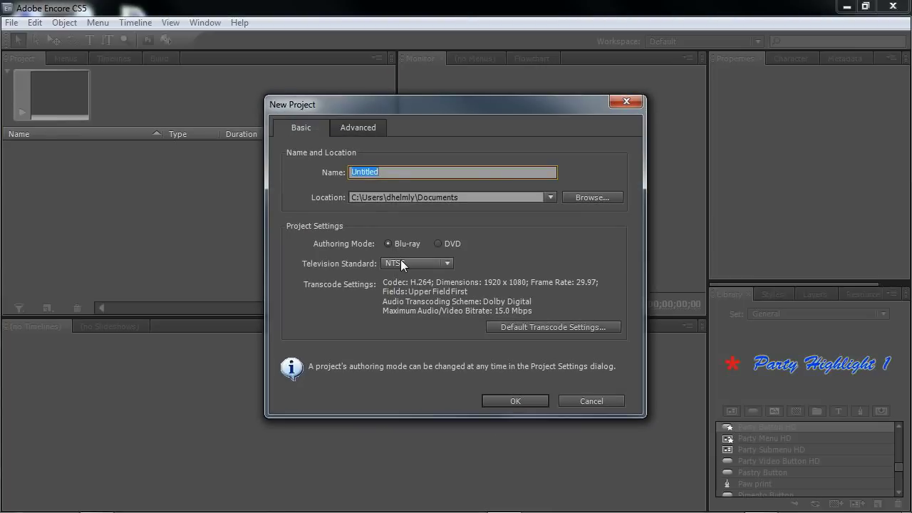
{"action": "left_click", "coordinate": [532, 326]}
{"action": "left_click", "coordinate": [516, 233]}
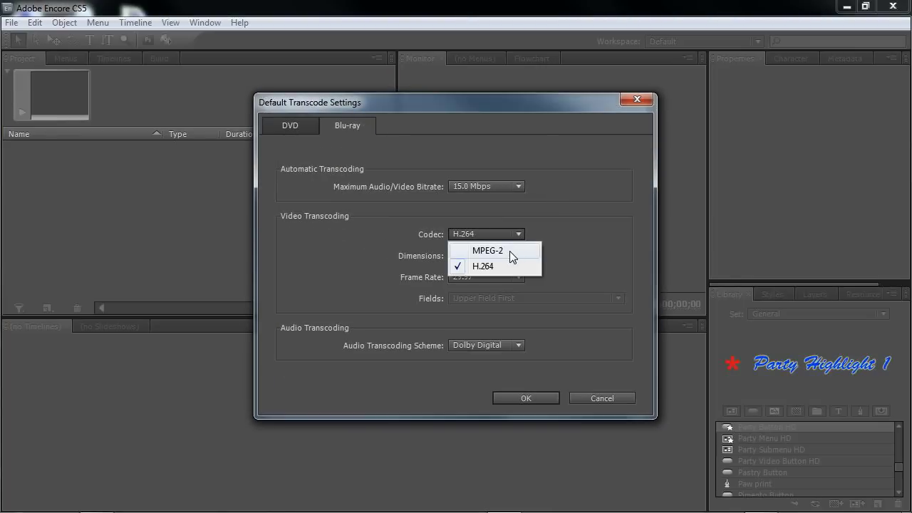
{"action": "left_click", "coordinate": [509, 251]}
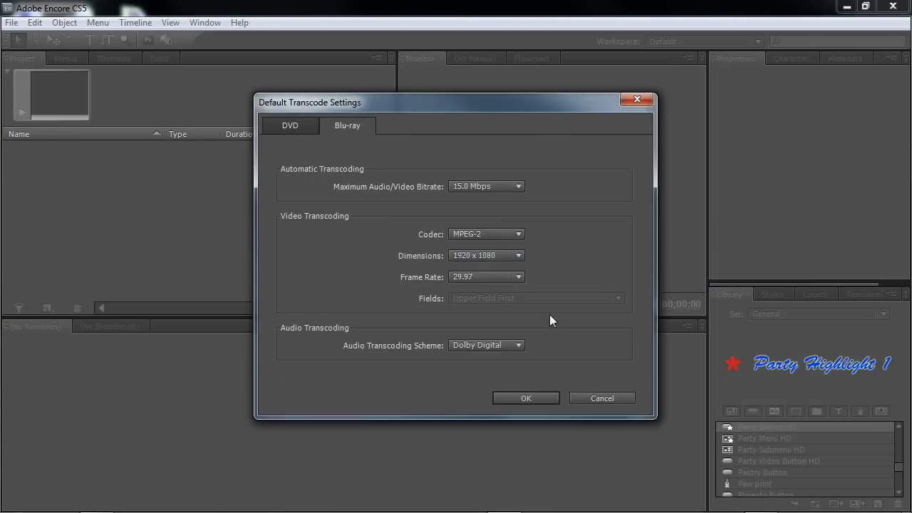
{"action": "left_click", "coordinate": [523, 396]}
{"action": "left_click", "coordinate": [503, 415]}
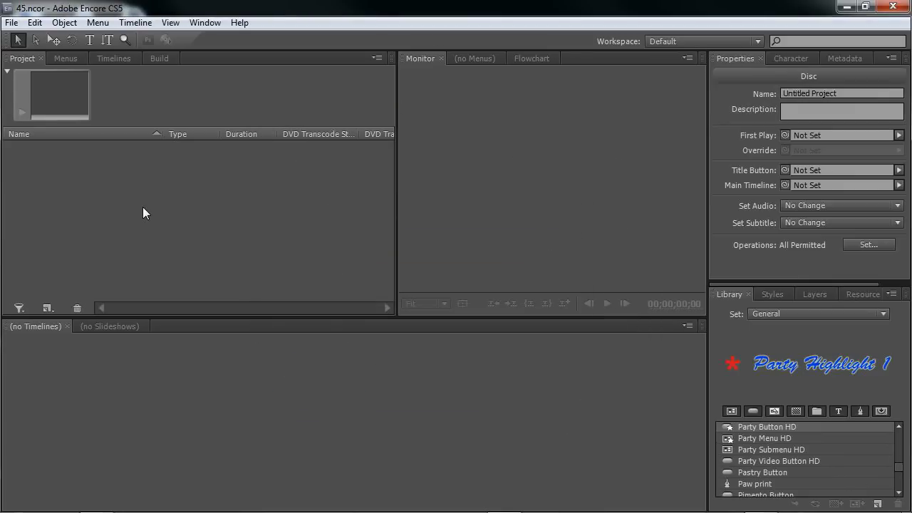
Import Sequence 01.m2v and Sequence 01.wav as assets.
{"action": "left_click", "coordinate": [12, 22]}
{"action": "mouse_move", "coordinate": [86, 179]}
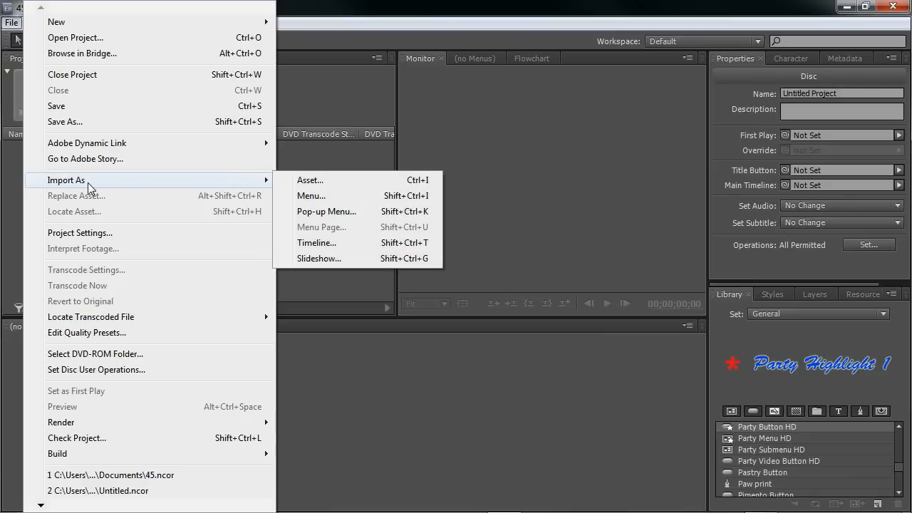
{"action": "left_click", "coordinate": [333, 180]}
{"action": "left_click", "coordinate": [350, 214]}
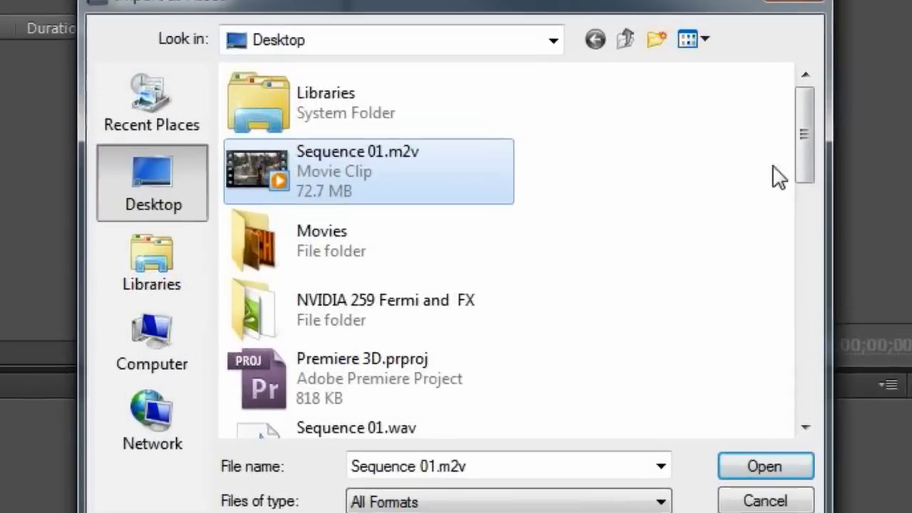
{"action": "left_click_drag", "start_coordinate": [641, 199], "coordinate": [642, 219]}
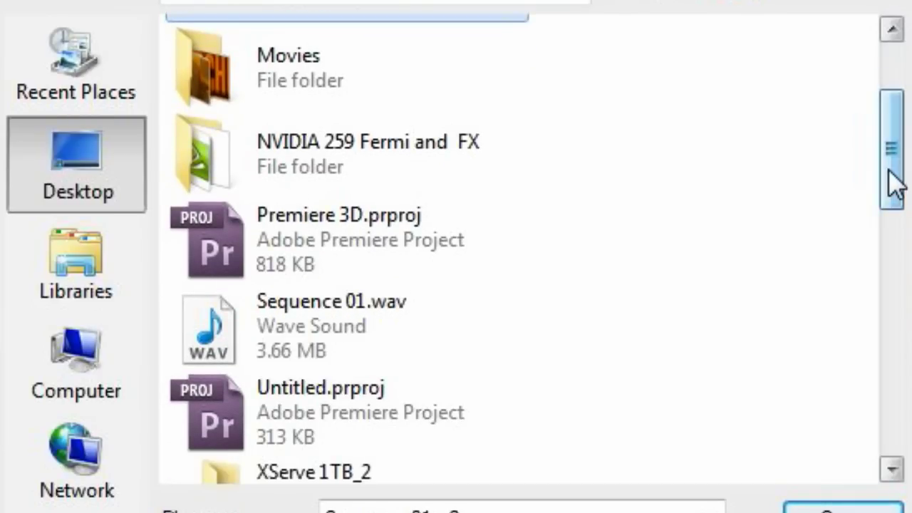
{"action": "left_click", "coordinate": [232, 326], "text": "ctrl"}
{"action": "left_click", "coordinate": [856, 509]}
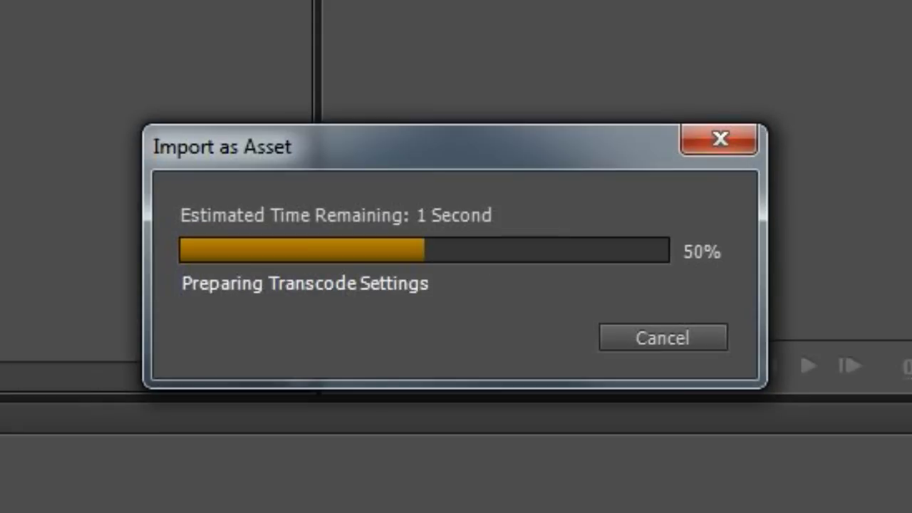
Build a new timeline, Sequence 01, from both imported clips.
{"action": "left_click_drag", "start_coordinate": [203, 193], "coordinate": [35, 92]}
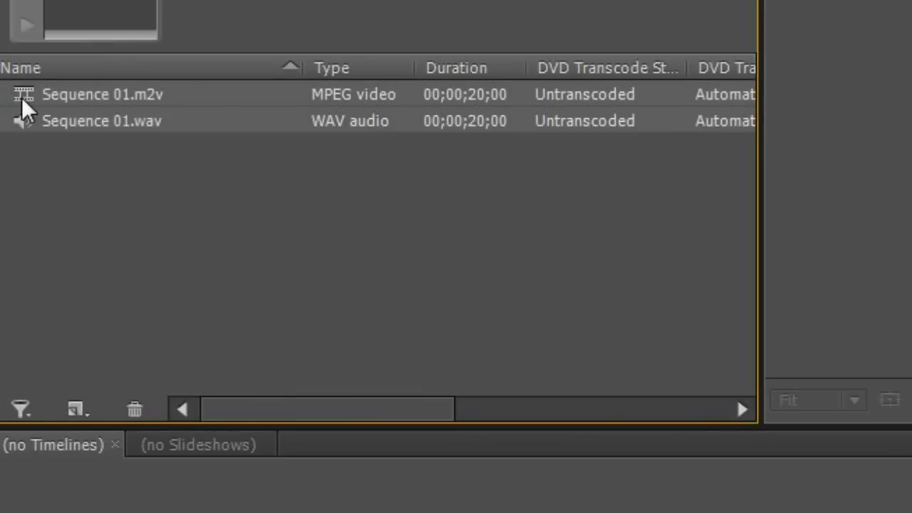
{"action": "right_click", "coordinate": [19, 91]}
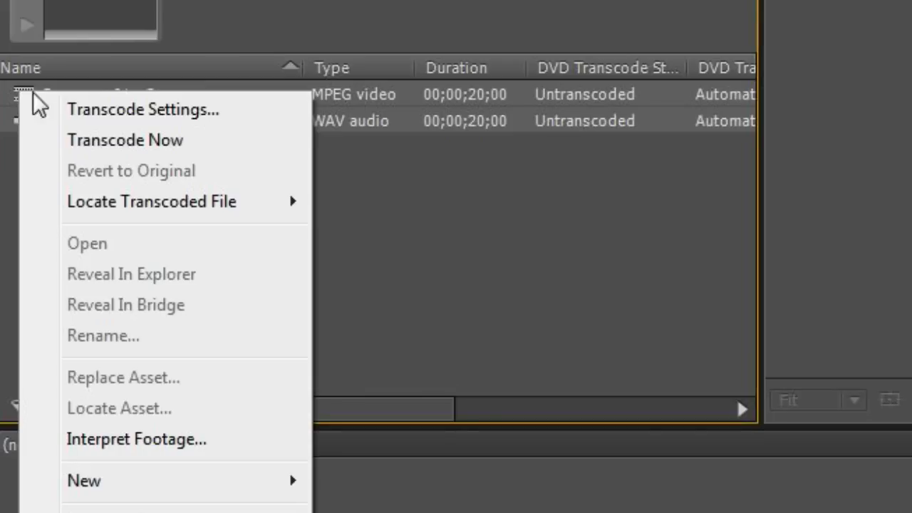
{"action": "mouse_move", "coordinate": [296, 485]}
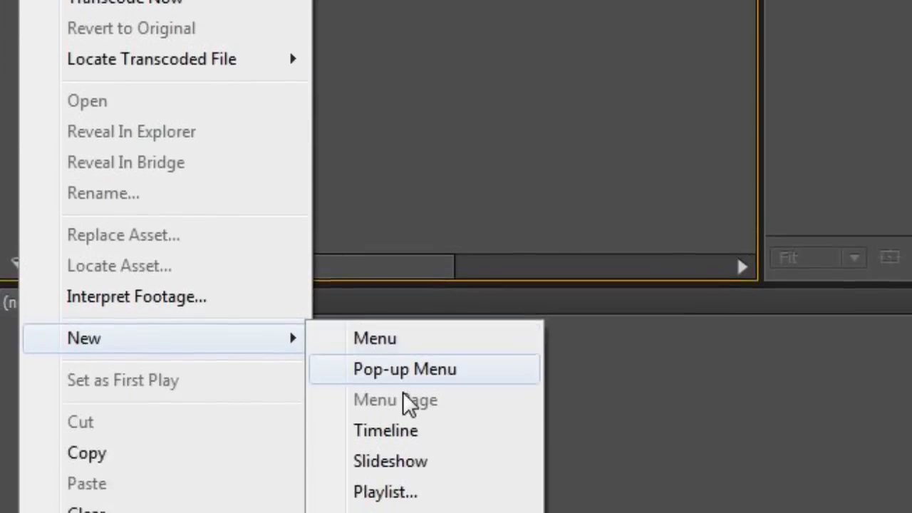
{"action": "left_click", "coordinate": [406, 341]}
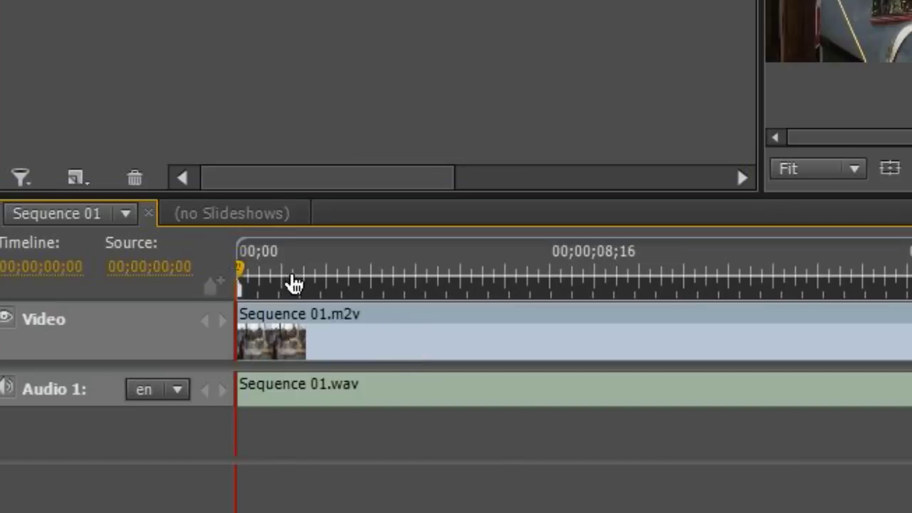
Scrub through the timeline footage, parking the playhead at 00;00;05;21.
{"action": "left_click", "coordinate": [288, 278]}
{"action": "left_click_drag", "start_coordinate": [249, 287], "coordinate": [305, 286]}
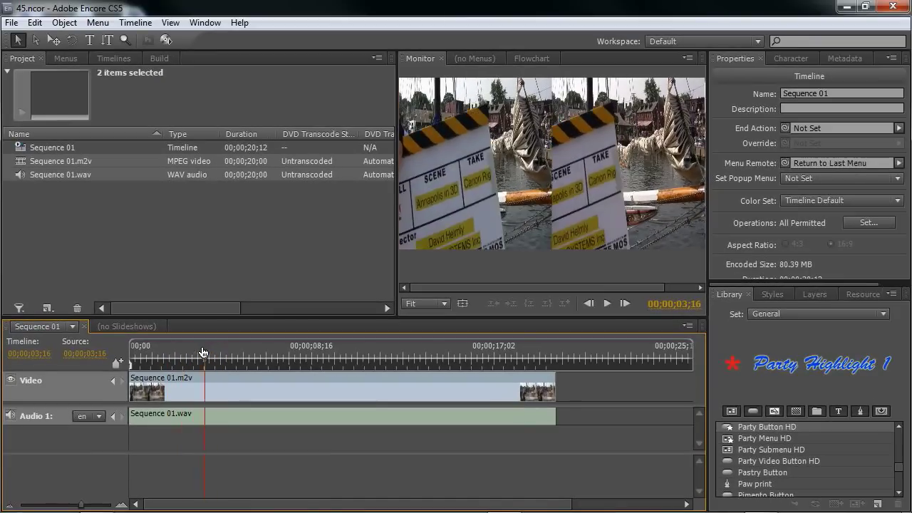
{"action": "left_click_drag", "start_coordinate": [187, 350], "coordinate": [250, 351]}
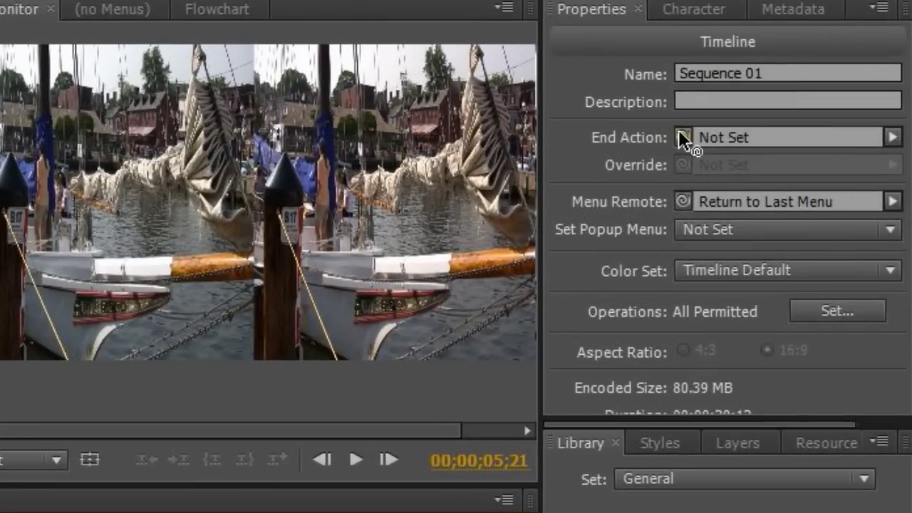
Set the end action to Sequence 01 and link the disc Title Button to Sequence 01:Chapter 1.
{"action": "left_click_drag", "start_coordinate": [683, 140], "coordinate": [21, 149]}
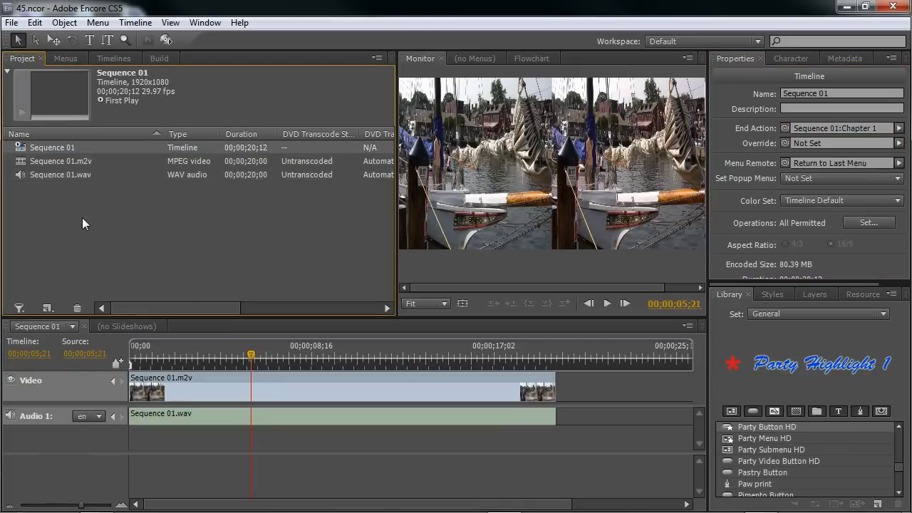
{"action": "left_click", "coordinate": [82, 218]}
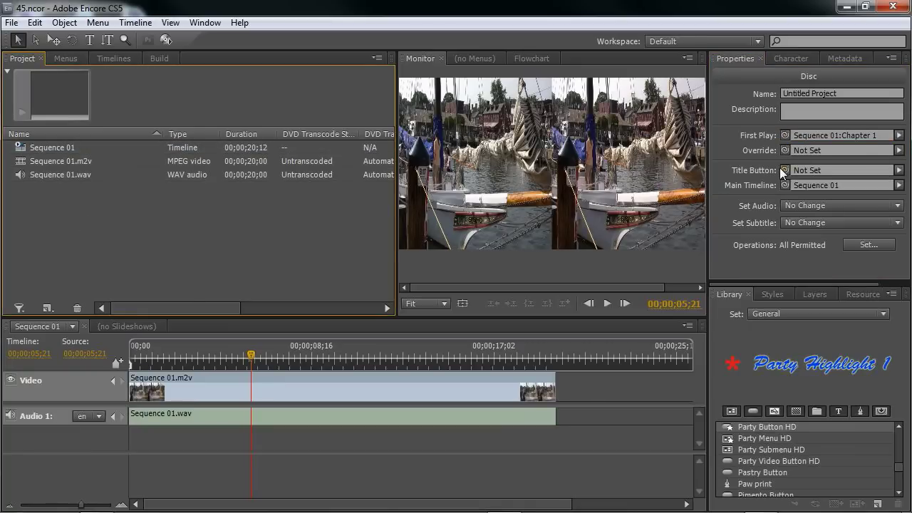
{"action": "left_click_drag", "start_coordinate": [780, 168], "coordinate": [42, 144]}
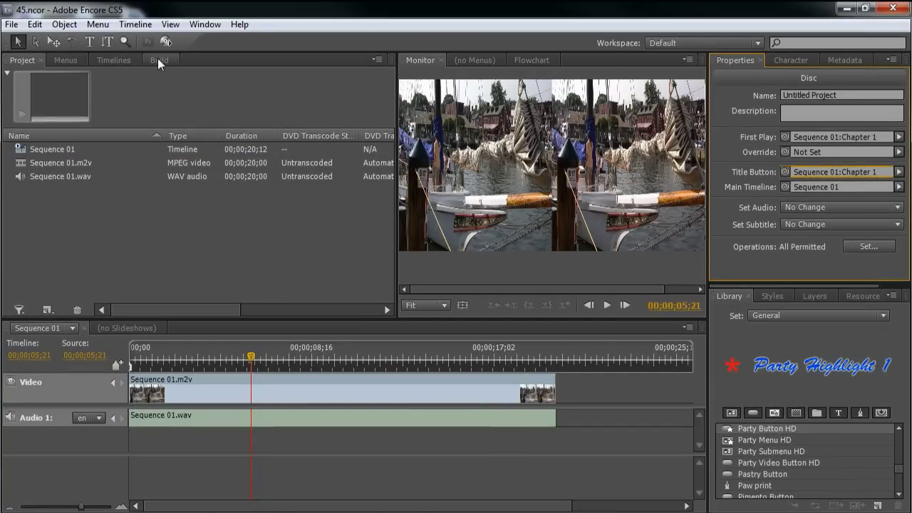
Run Check Project in the Build panel and keep Blu-ray Disc as the output type.
{"action": "left_click", "coordinate": [158, 60]}
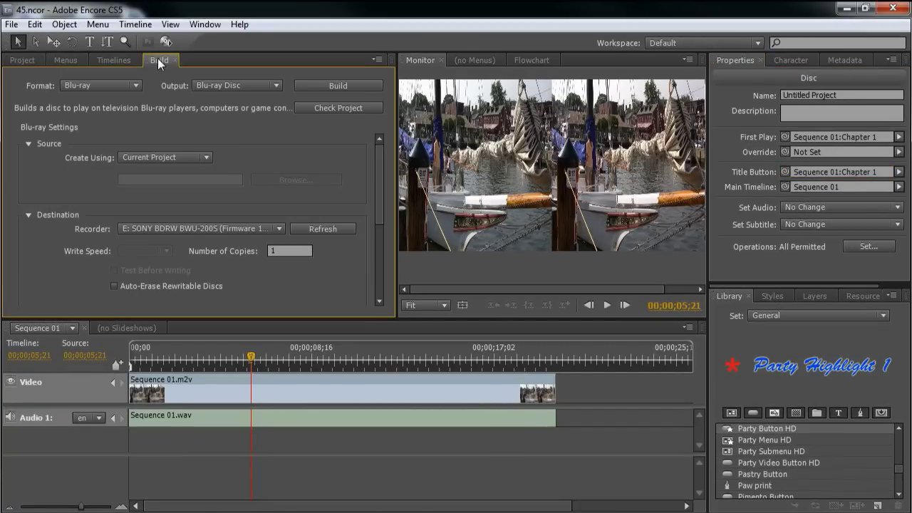
{"action": "left_click", "coordinate": [328, 107]}
{"action": "left_click", "coordinate": [463, 127]}
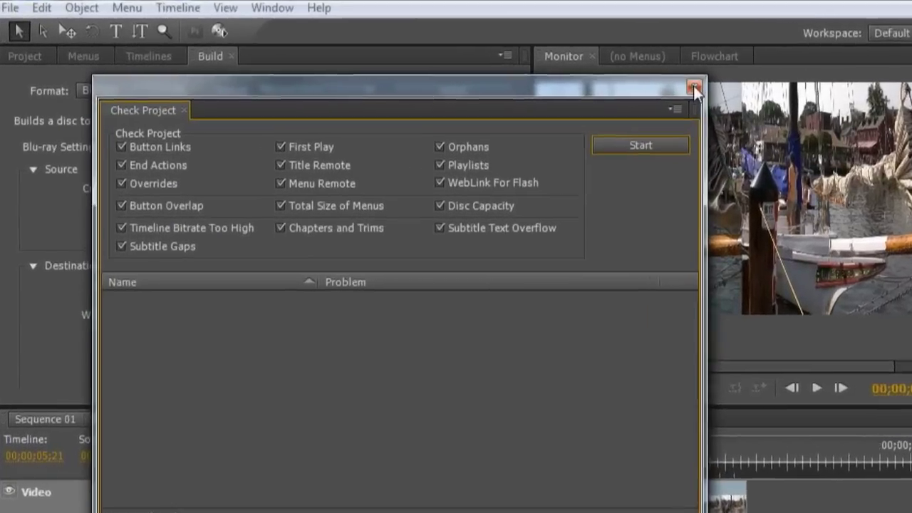
{"action": "left_click", "coordinate": [517, 83]}
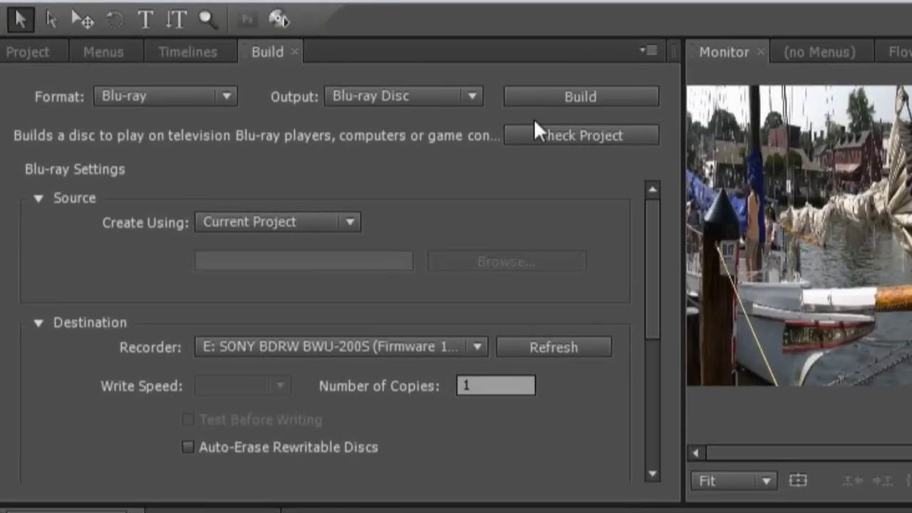
{"action": "left_click", "coordinate": [472, 98]}
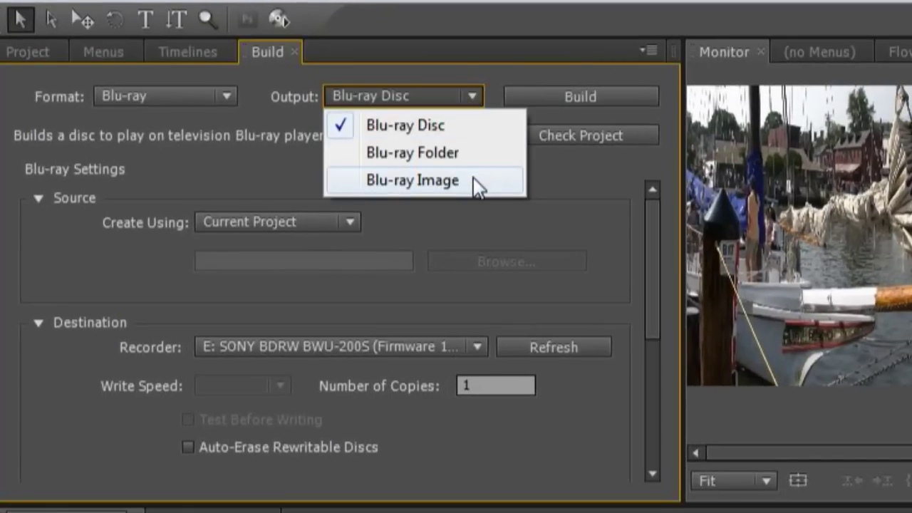
{"action": "left_click", "coordinate": [590, 192]}
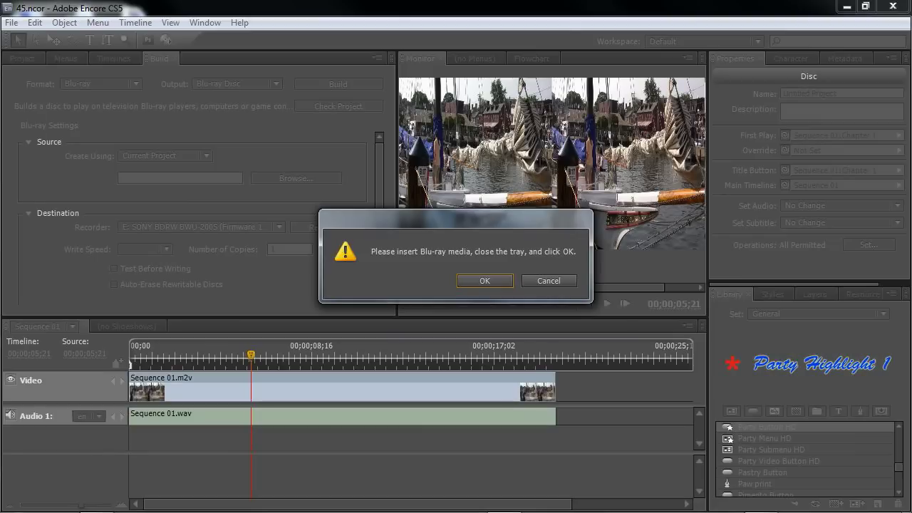
Dismiss the 'Please insert Blu-ray media' prompt with OK to proceed with the Blu-ray build.
{"action": "key", "text": "Return"}
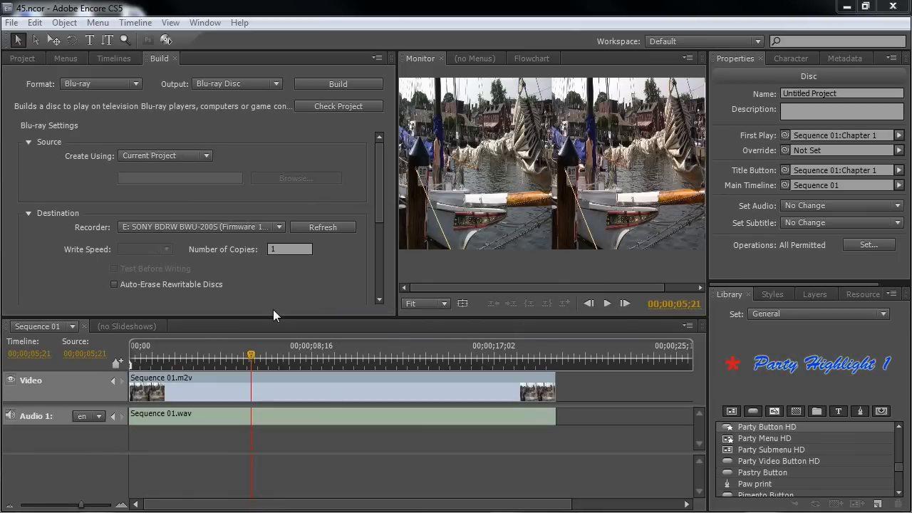